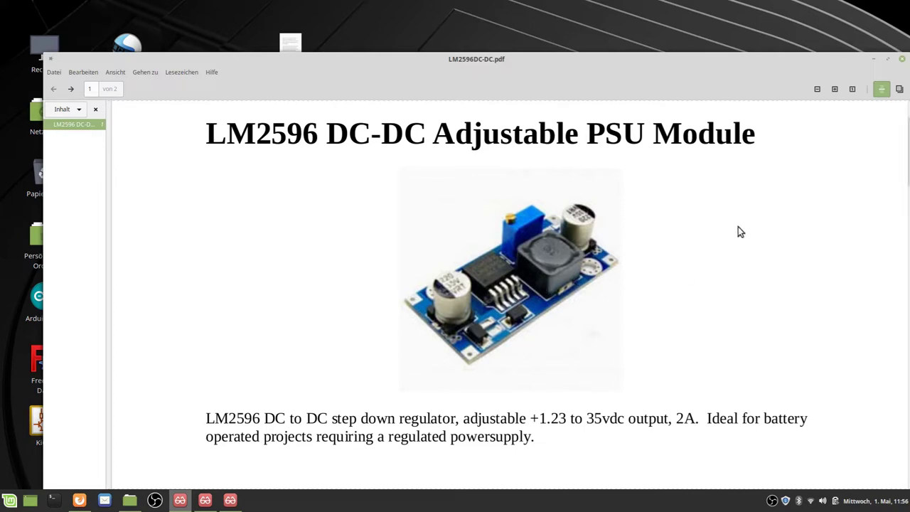
# Launch FreeCAD Daily and keep the KiCad StepUp workbench active.
pyautogui.click(875, 59)
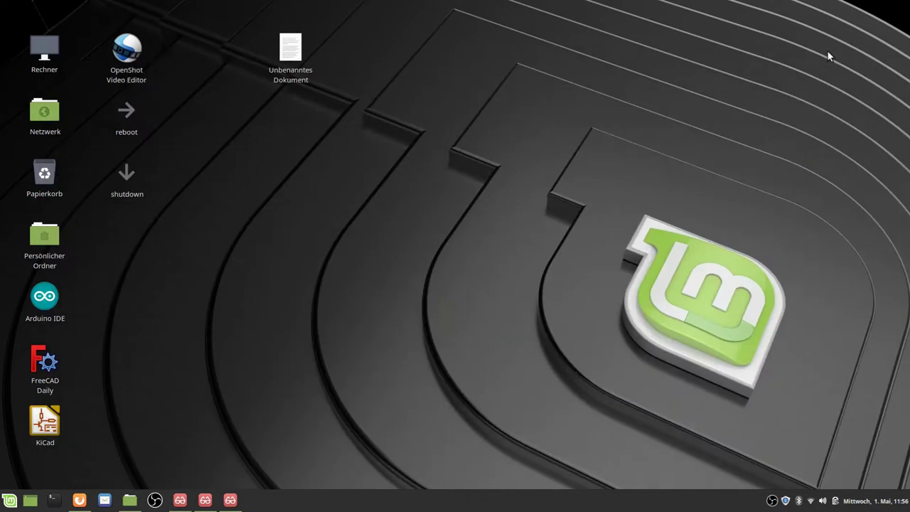
pyautogui.doubleClick(48, 366)
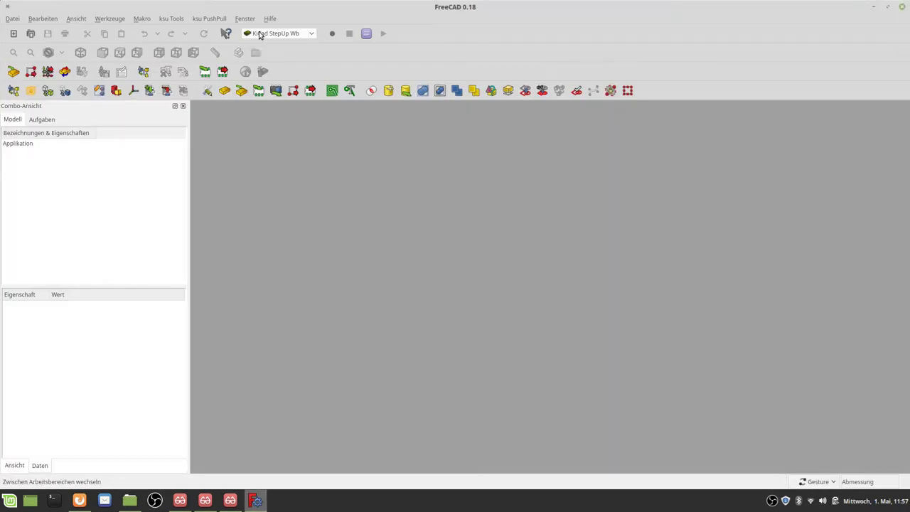
pyautogui.click(281, 35)
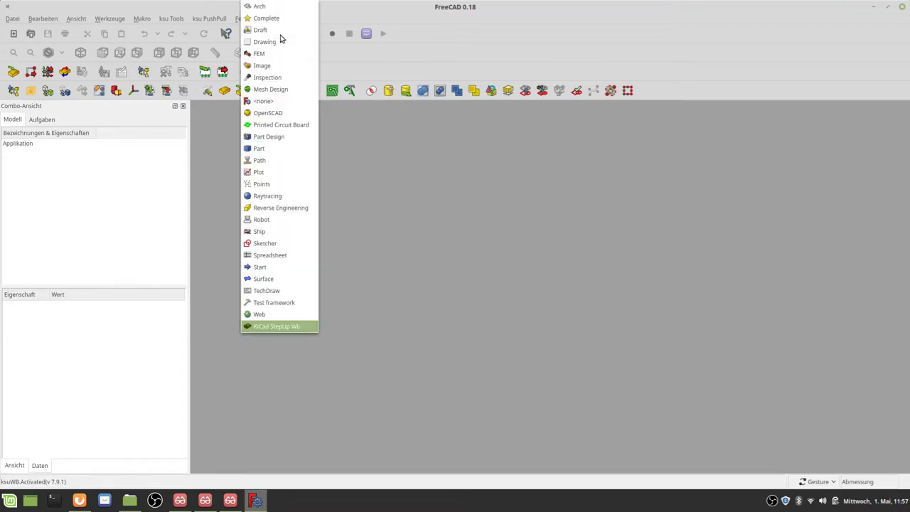
pyautogui.click(265, 327)
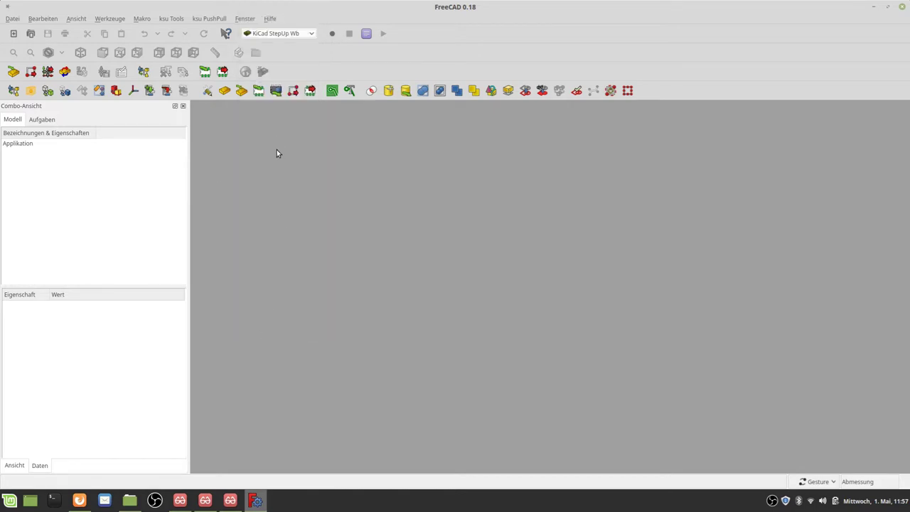
# Load the LM2596DC_DC.kicad_mod footprint into a new document via the StepUp footprint loader.
pyautogui.click(258, 91)
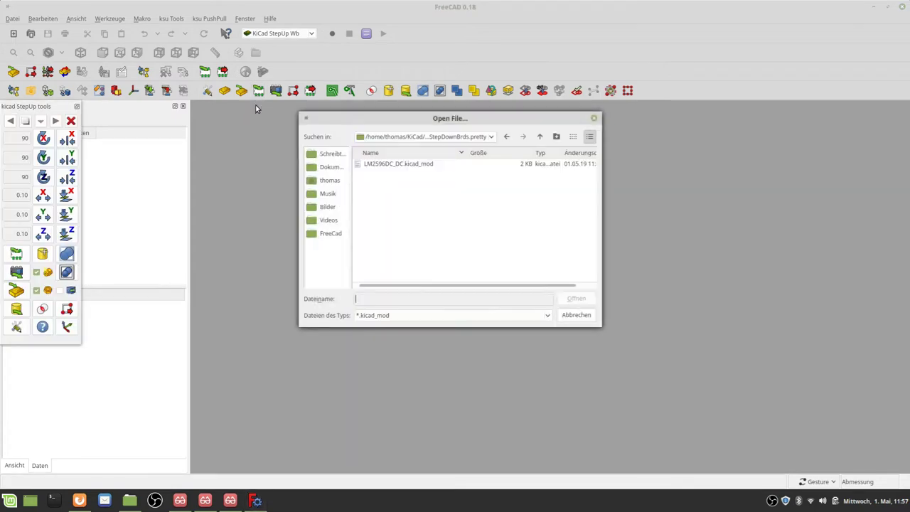
pyautogui.click(386, 166)
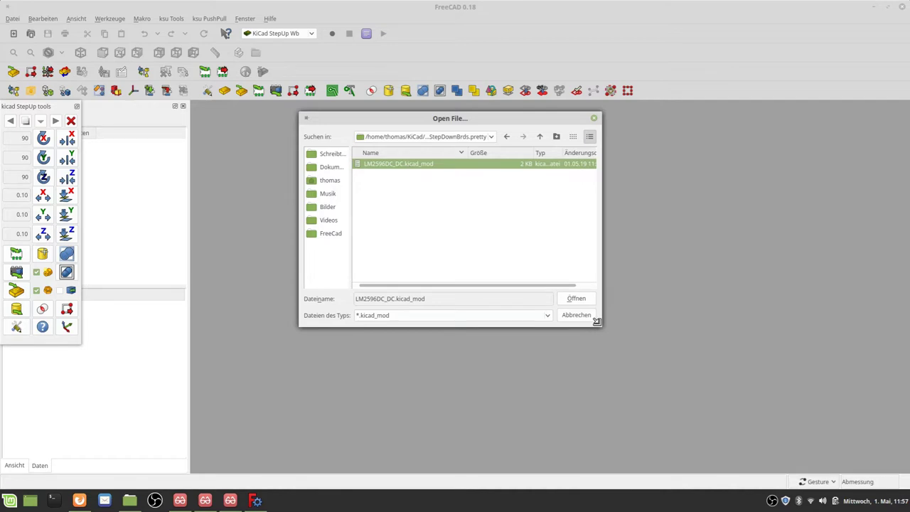
pyautogui.moveTo(601, 325)
pyautogui.mouseDown()
pyautogui.moveTo(757, 335)
pyautogui.moveTo(822, 361)
pyautogui.mouseUp()
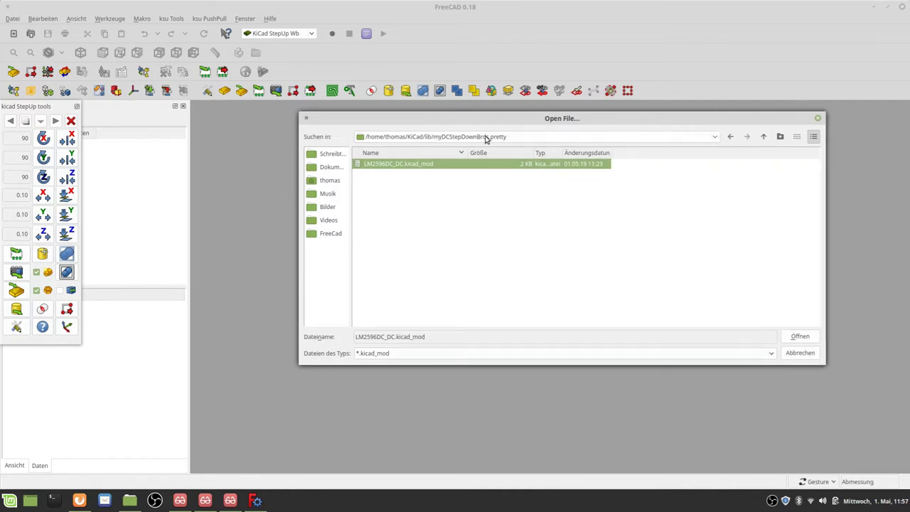
pyautogui.doubleClick(397, 166)
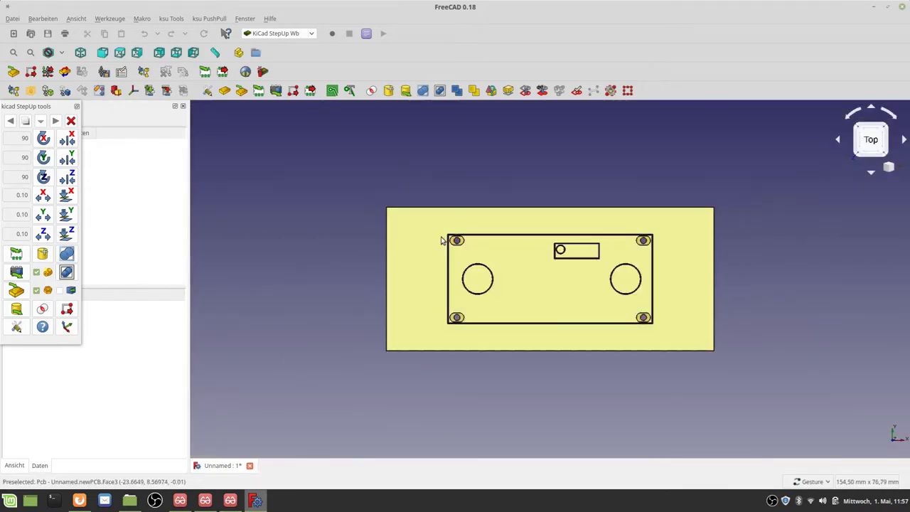
# Orbit and zoom the footprint, and move the StepUp tools panel off the model tree.
pyautogui.scroll(4, 549, 297)
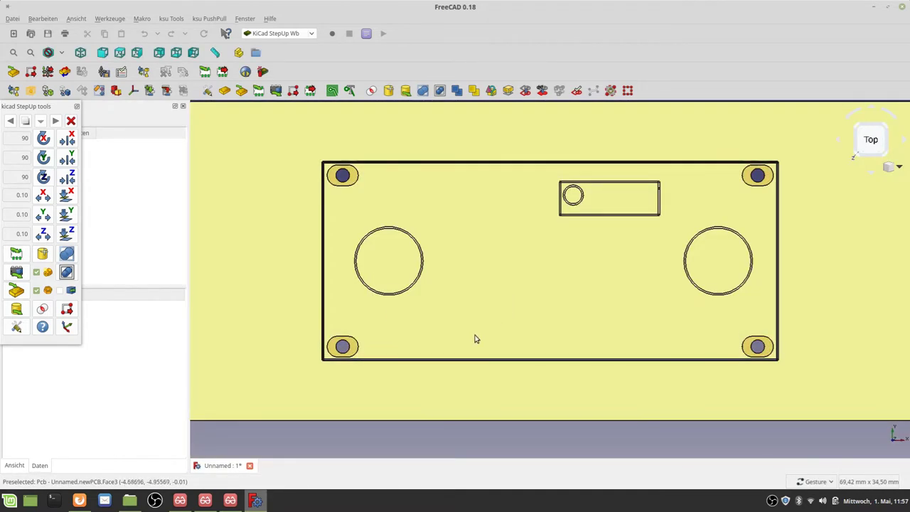
pyautogui.scroll(-4, 420, 380)
pyautogui.moveTo(429, 358); pyautogui.dragTo(494, 365)
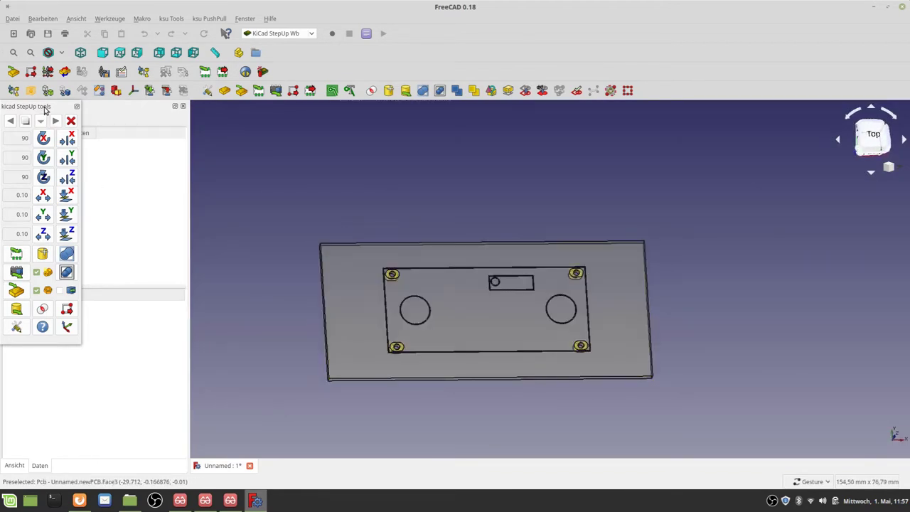
pyautogui.moveTo(44, 109); pyautogui.dragTo(794, 171)
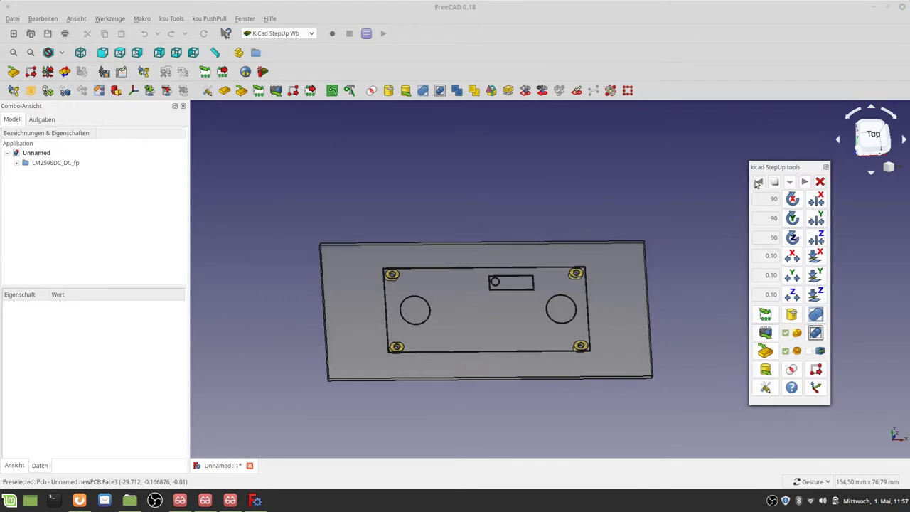
pyautogui.scroll(2, 522, 301)
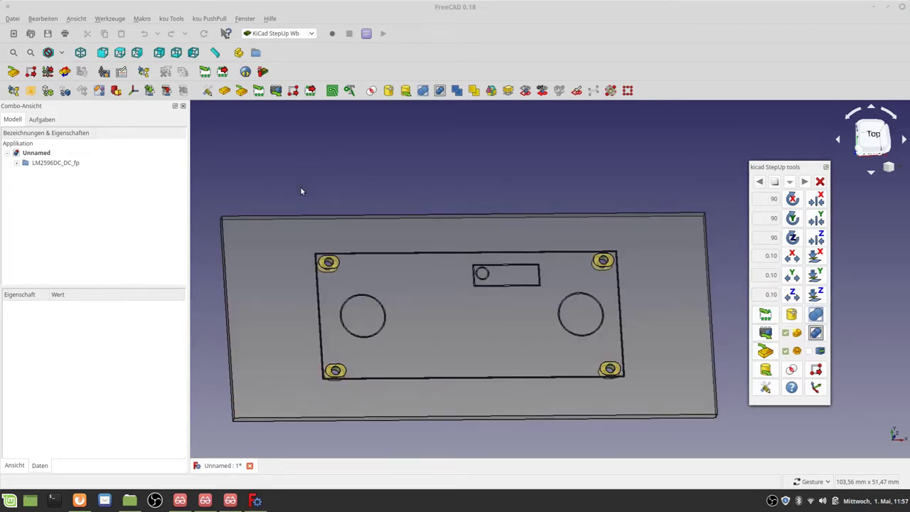
# Switch to the Part workbench and add a default cylinder to the board.
pyautogui.click(311, 33)
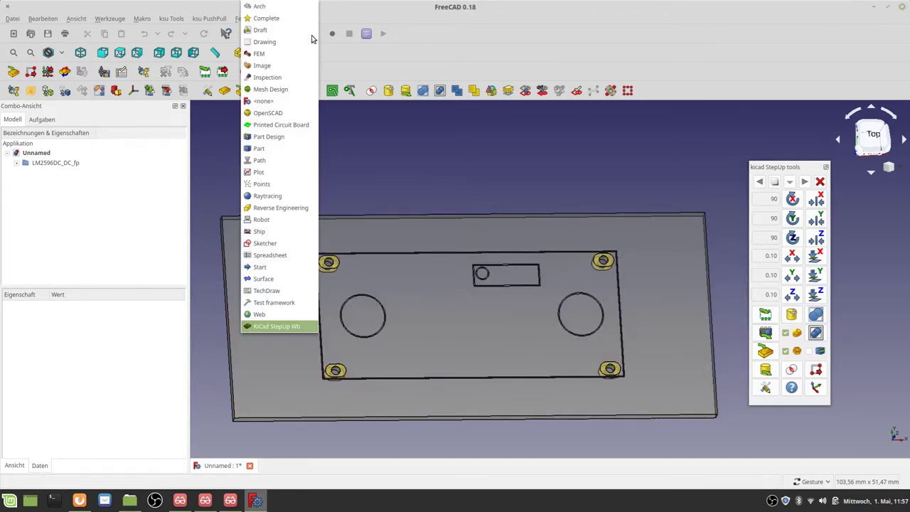
pyautogui.click(297, 147)
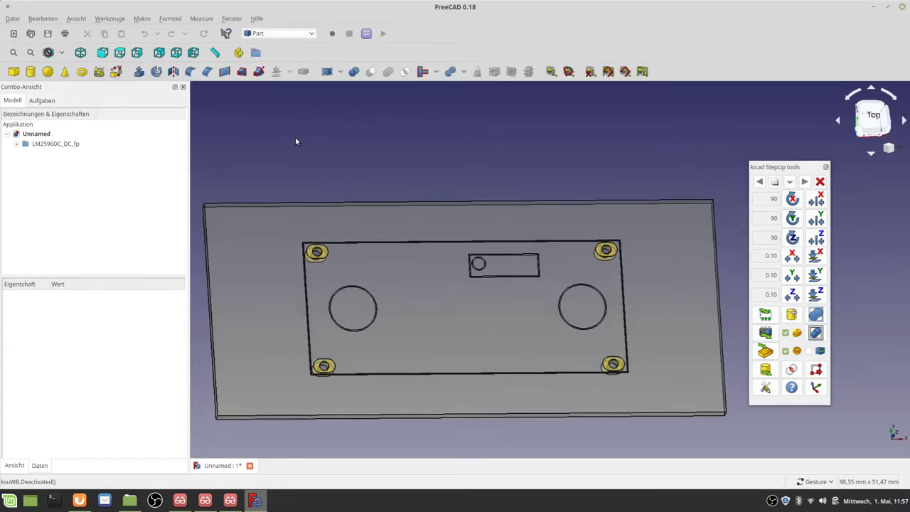
pyautogui.click(31, 72)
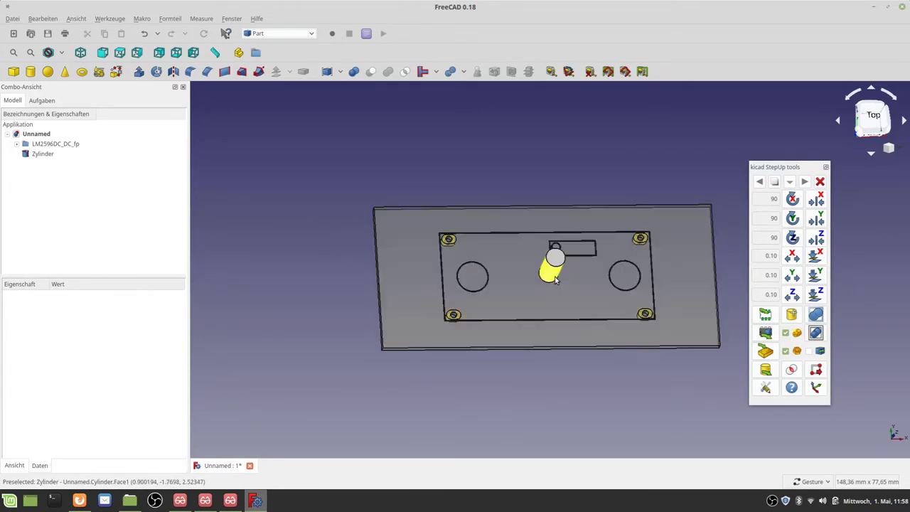
# Give the Zylinder a 4 mm radius and a 6,20 mm height.
pyautogui.click(41, 156)
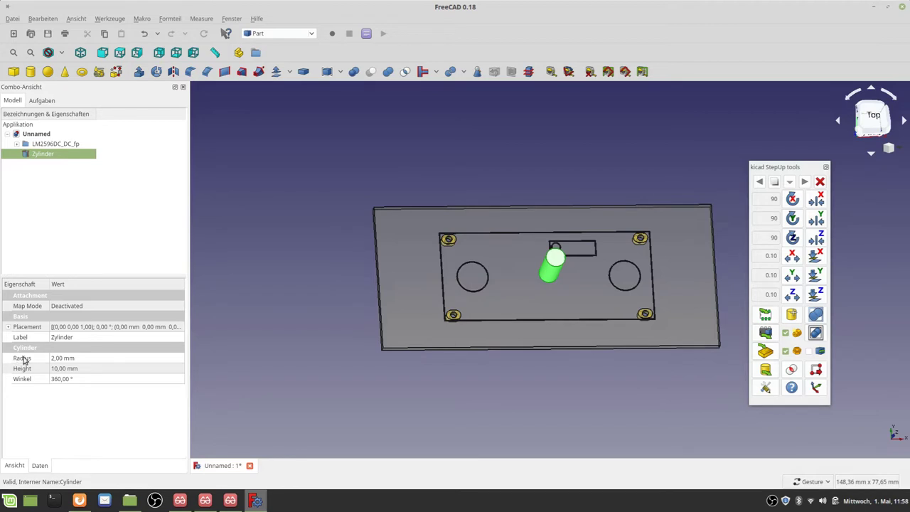
pyautogui.click(69, 358)
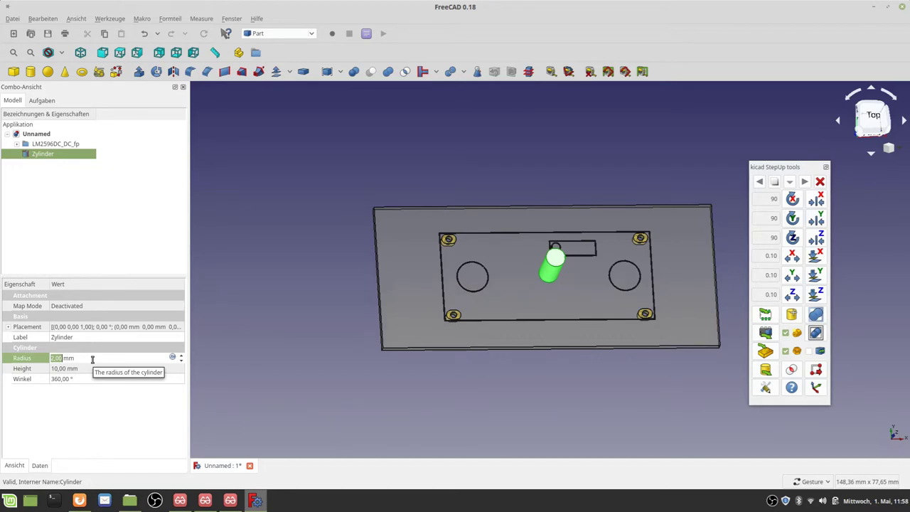
pyautogui.write('4')
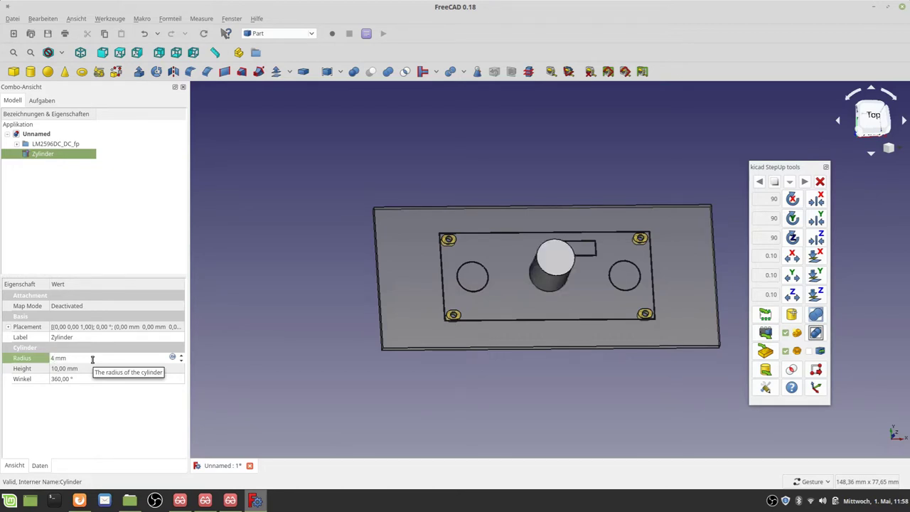
pyautogui.click(80, 369)
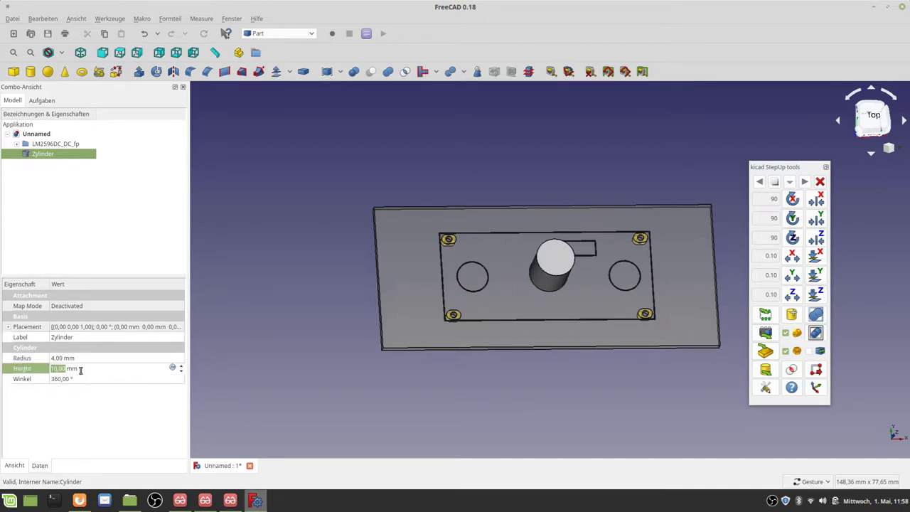
pyautogui.write('9')
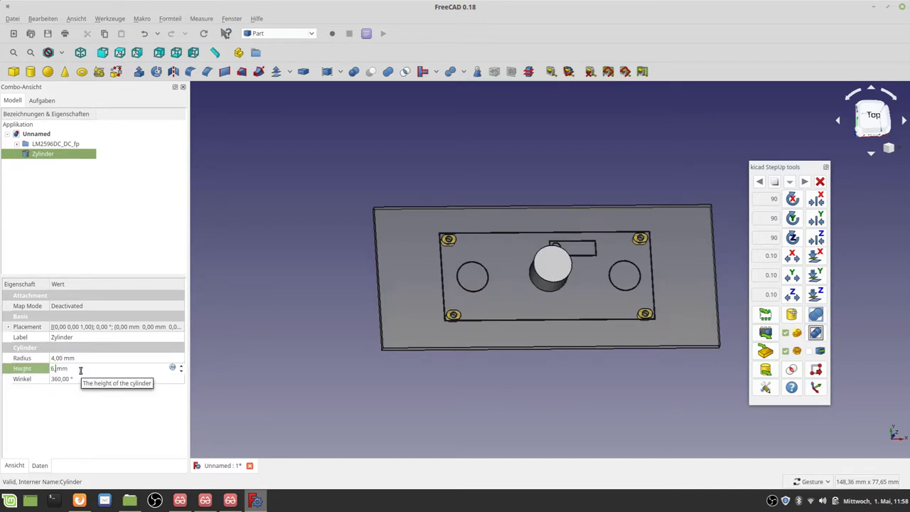
pyautogui.write('20')
pyautogui.press('Return')
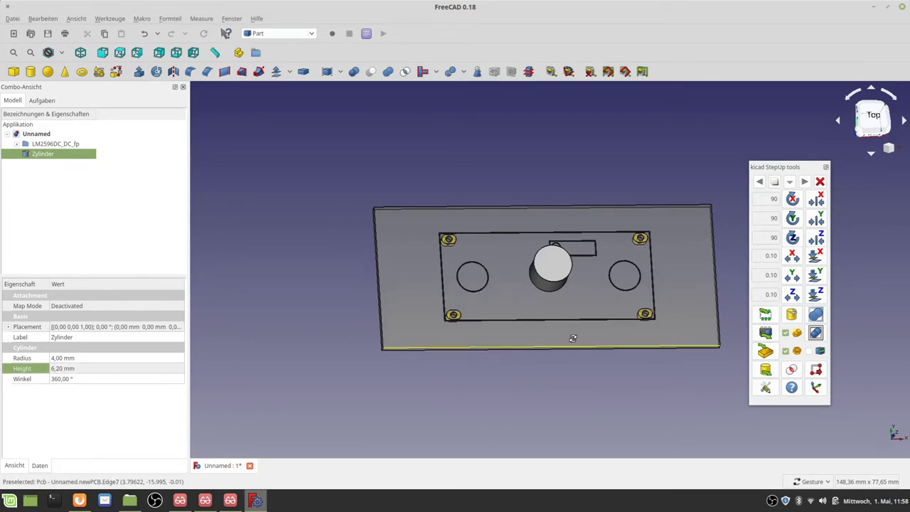
pyautogui.moveTo(574, 338)
pyautogui.mouseDown()
pyautogui.moveTo(577, 305)
pyautogui.moveTo(555, 291)
pyautogui.moveTo(555, 317)
pyautogui.moveTo(566, 305)
pyautogui.mouseUp()
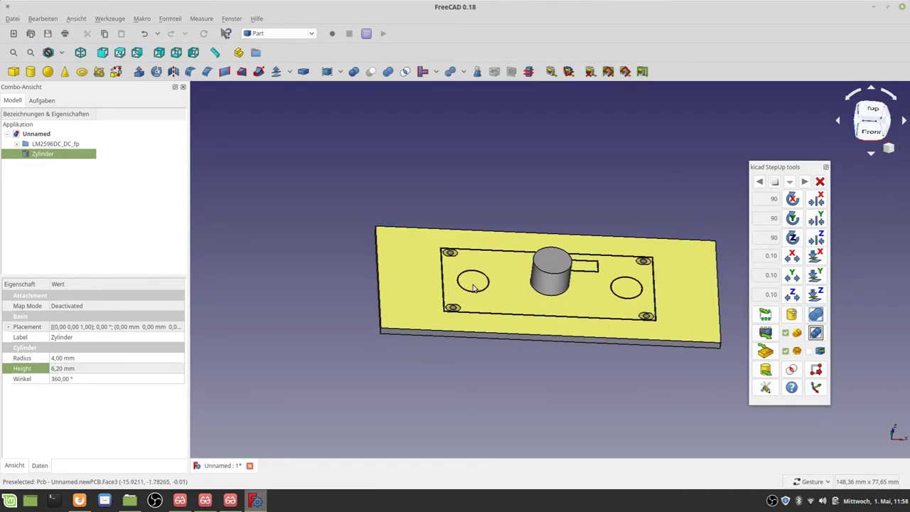
# Start the Transform dragger on Zylinder and set its movement step to 1.
pyautogui.doubleClick(45, 156)
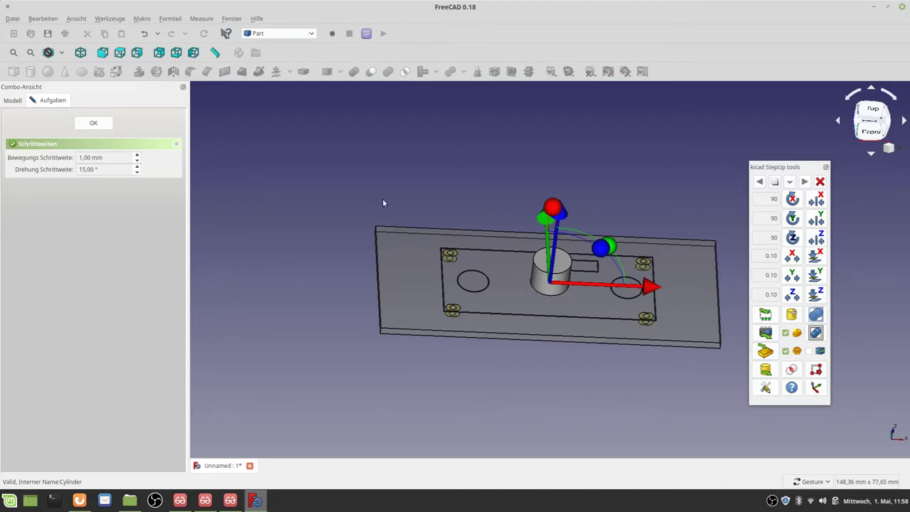
pyautogui.scroll(2, 571, 288)
pyautogui.scroll(2, 571, 288)
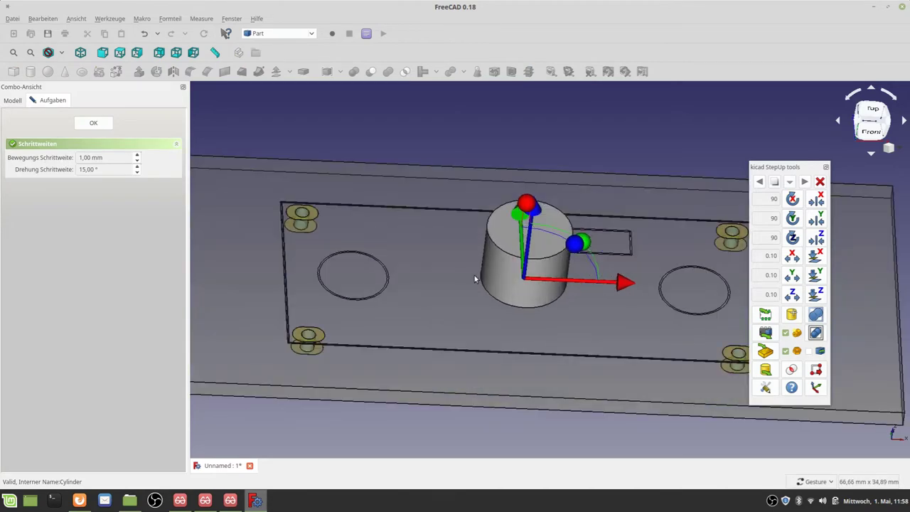
pyautogui.click(81, 157)
pyautogui.press('Delete')
pyautogui.press('Delete')
pyautogui.write('1')
# Drag the cylinder left along X toward the board's left circular outline.
pyautogui.moveTo(625, 286)
pyautogui.mouseDown()
pyautogui.moveTo(645, 288)
pyautogui.moveTo(598, 281)
pyautogui.mouseUp()
pyautogui.moveTo(490, 226); pyautogui.dragTo(519, 230)
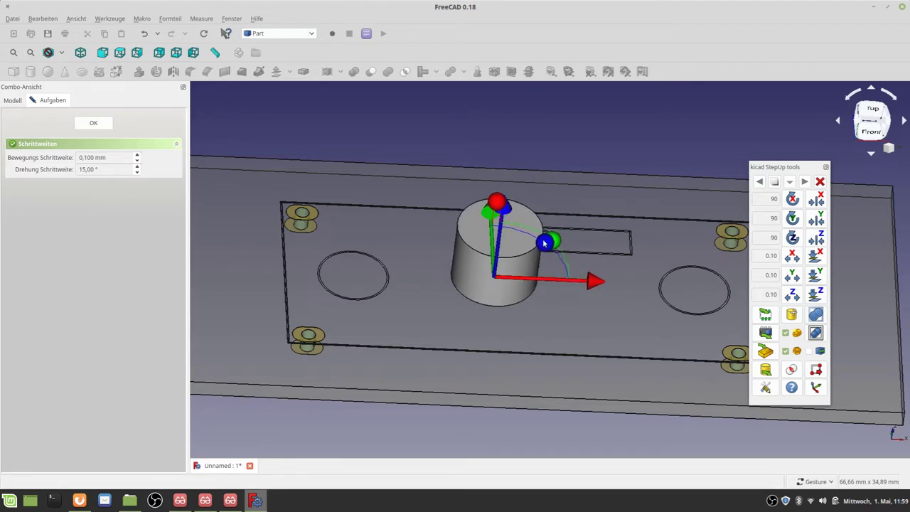
pyautogui.scroll(1, 459, 303)
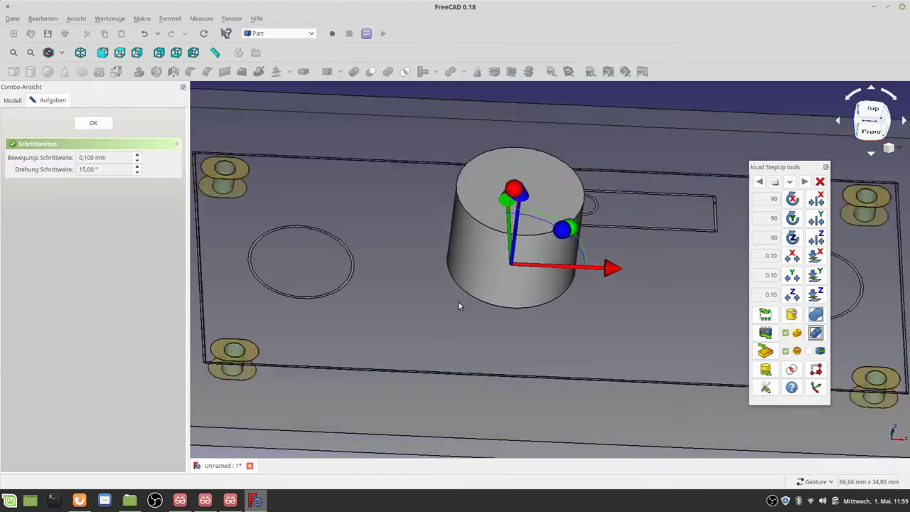
pyautogui.scroll(1, 459, 302)
pyautogui.scroll(-2, 460, 302)
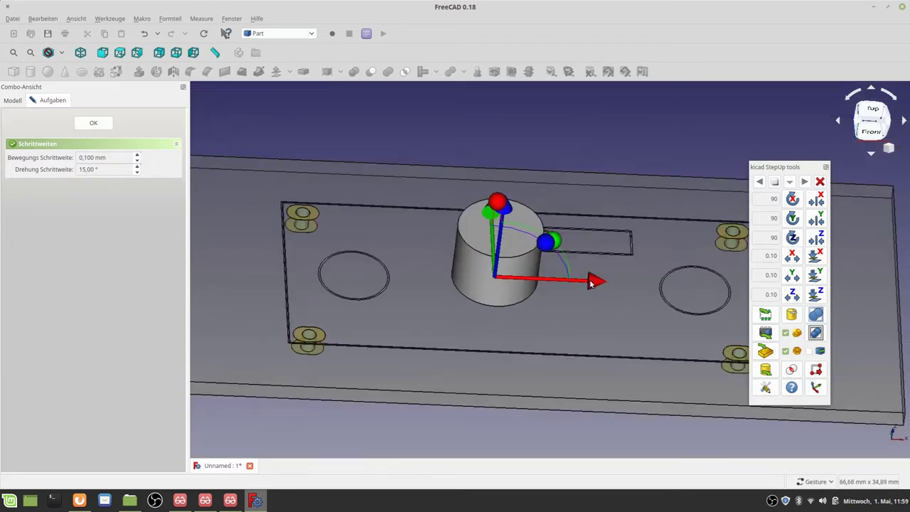
pyautogui.moveTo(591, 283); pyautogui.dragTo(456, 294)
pyautogui.moveTo(223, 345)
pyautogui.mouseDown()
pyautogui.moveTo(459, 354)
pyautogui.moveTo(467, 340)
pyautogui.mouseUp()
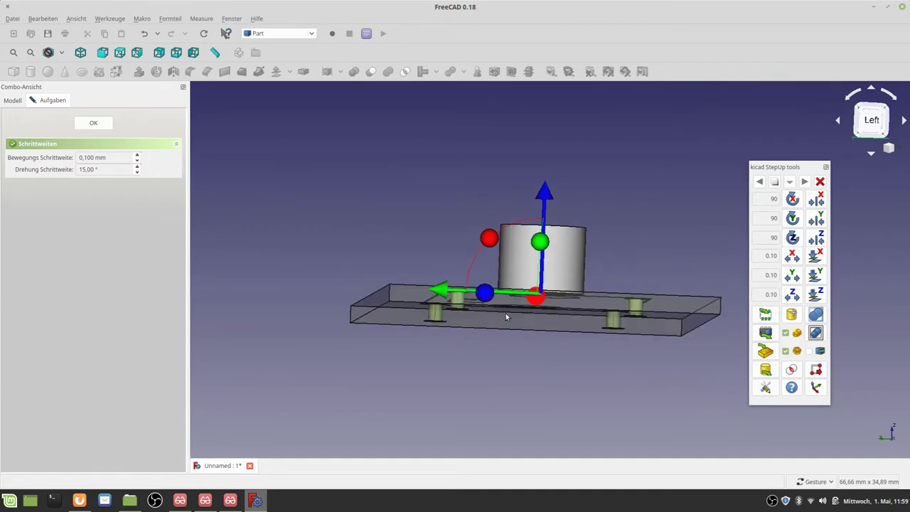
# Lower the cylinder onto the board, verify from a fitted view, and finish the move.
pyautogui.scroll(2, 529, 310)
pyautogui.scroll(3, 541, 291)
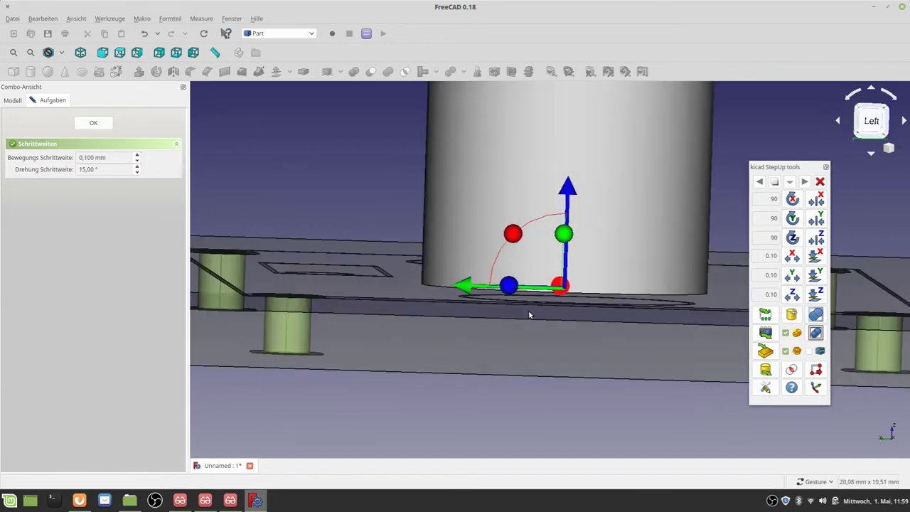
pyautogui.moveTo(571, 192); pyautogui.dragTo(570, 205)
pyautogui.moveTo(574, 345)
pyautogui.mouseDown()
pyautogui.moveTo(432, 346)
pyautogui.moveTo(438, 329)
pyautogui.mouseUp()
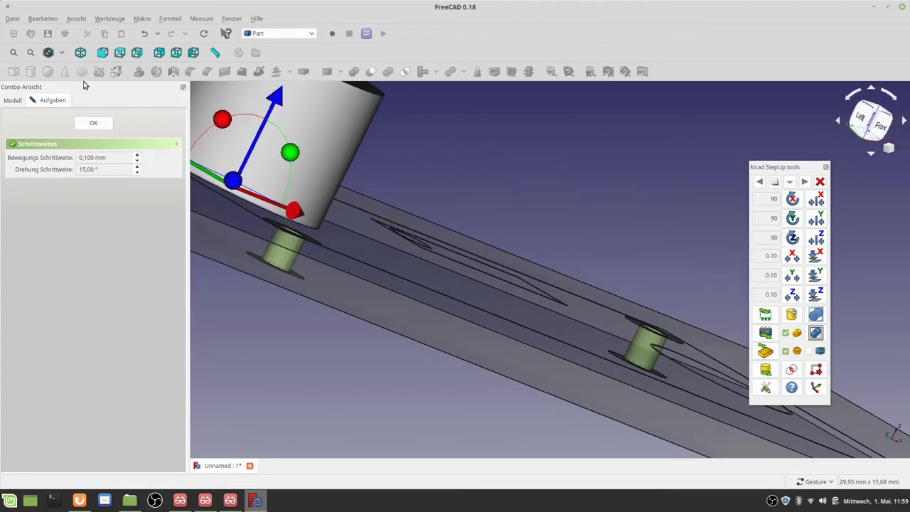
pyautogui.click(13, 53)
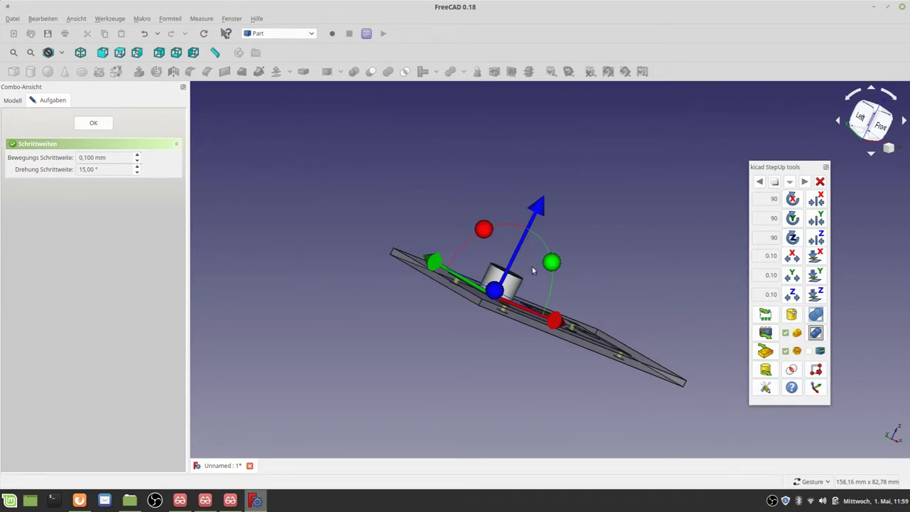
pyautogui.moveTo(495, 313); pyautogui.dragTo(408, 345)
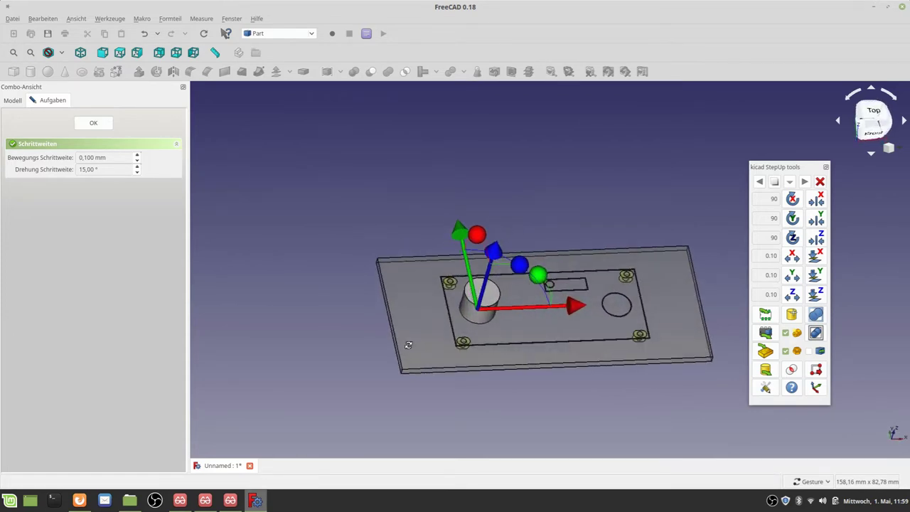
pyautogui.click(95, 124)
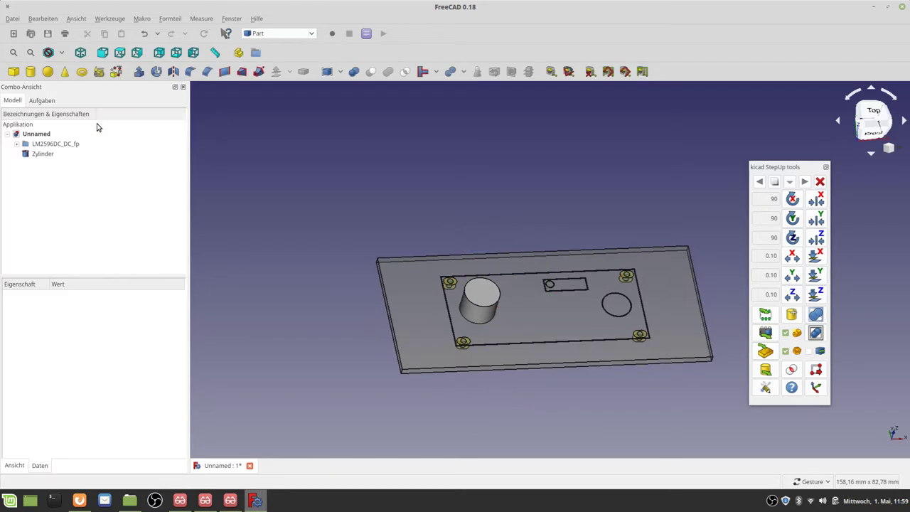
# Set the Zylinder placement to -15.60, -0.30, 0 mm using the Placement editor.
pyautogui.click(45, 156)
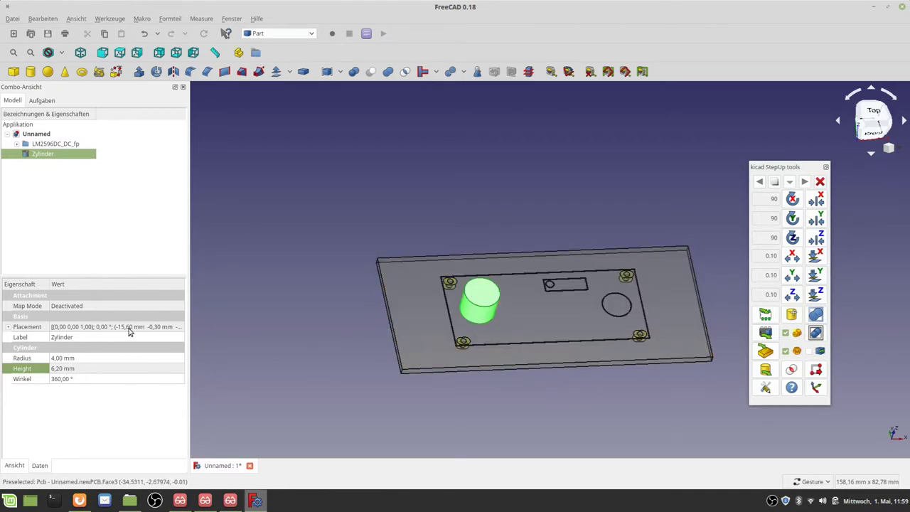
pyautogui.click(182, 331)
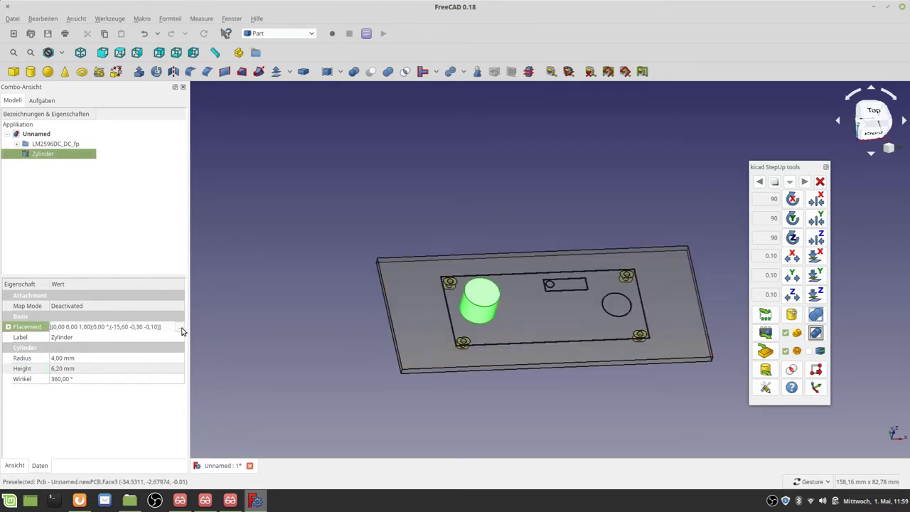
pyautogui.doubleClick(38, 329)
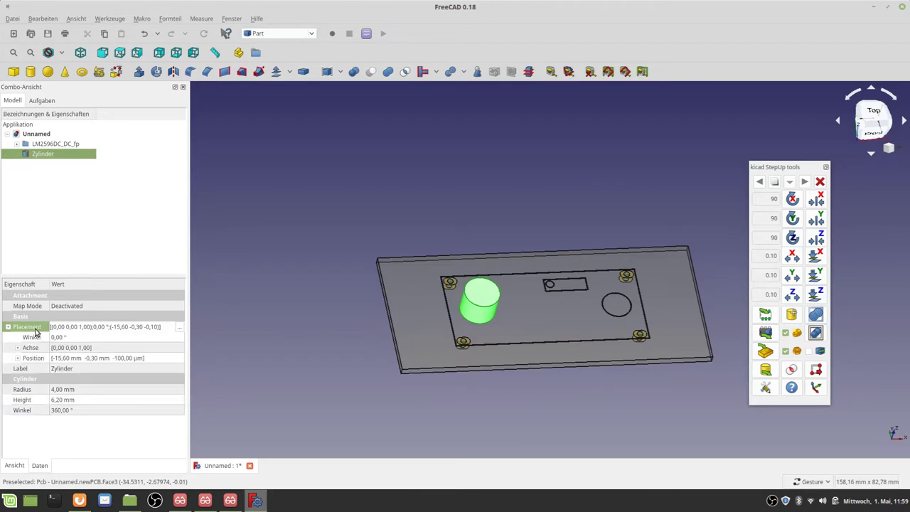
pyautogui.click(179, 329)
pyautogui.write('-0')
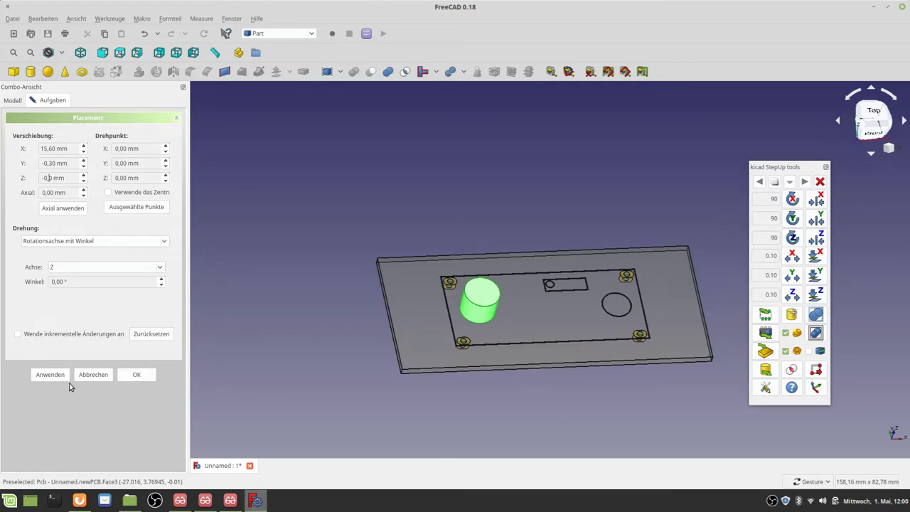
pyautogui.click(130, 381)
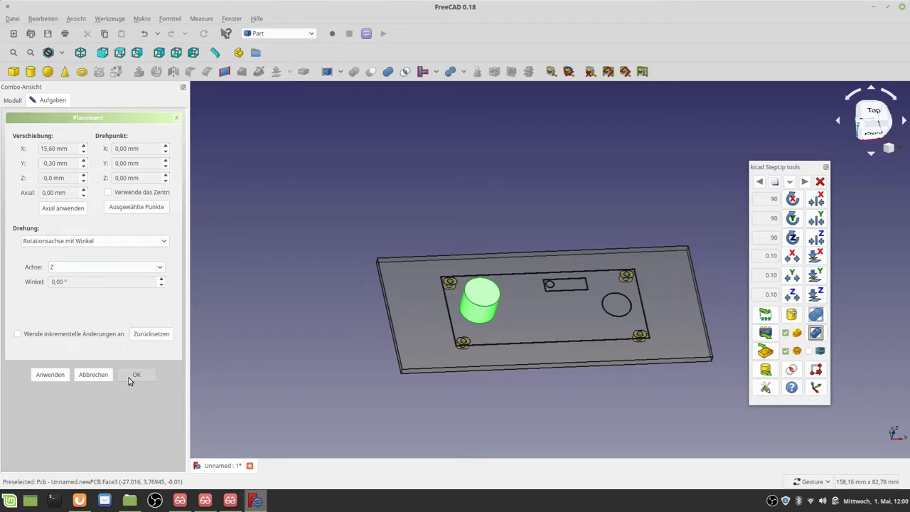
pyautogui.click(130, 380)
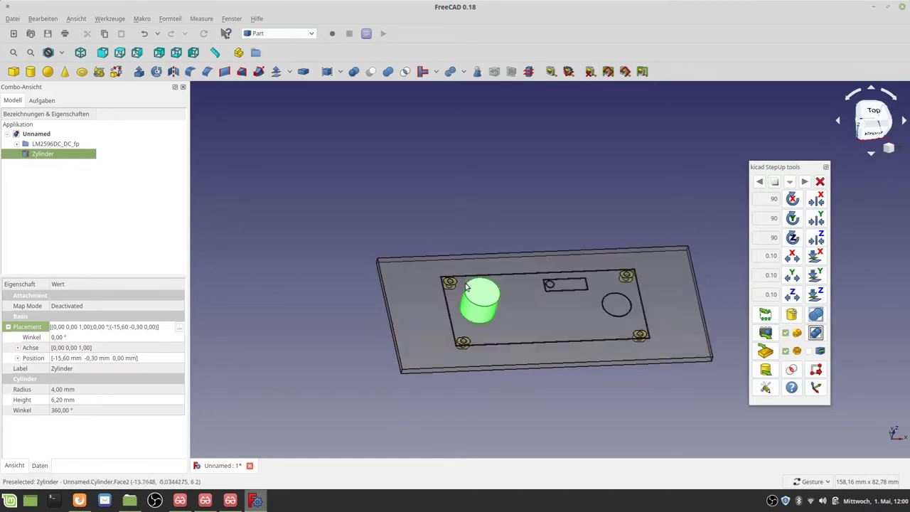
# Deselect the cylinder and switch back to the KiCad StepUp workbench.
pyautogui.click(463, 198)
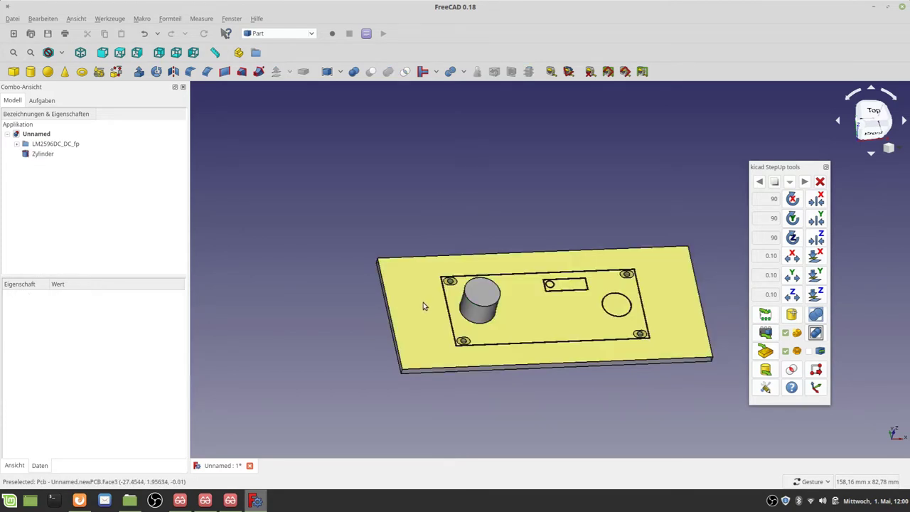
pyautogui.moveTo(423, 306); pyautogui.dragTo(478, 321)
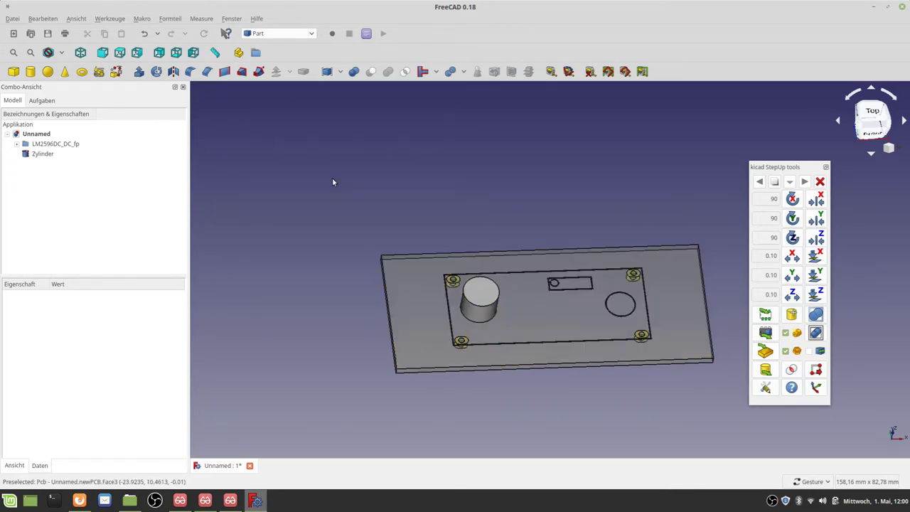
pyautogui.click(311, 35)
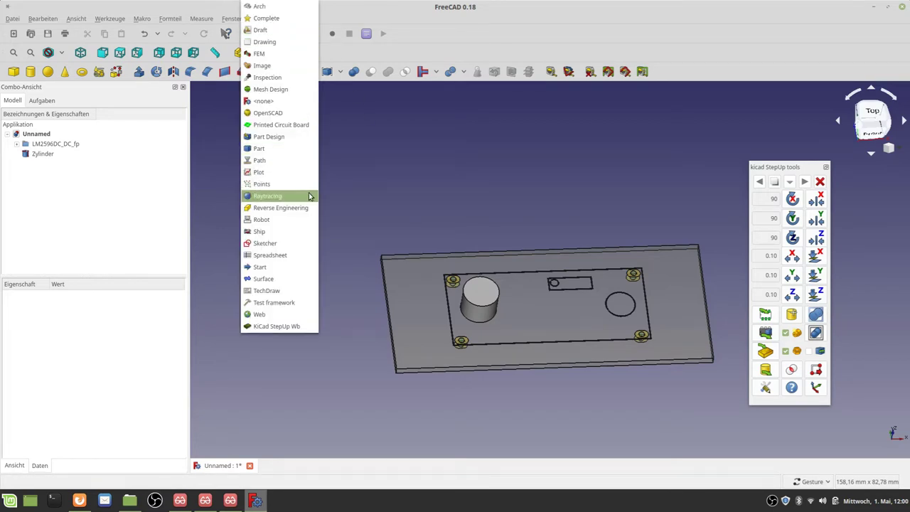
pyautogui.click(275, 326)
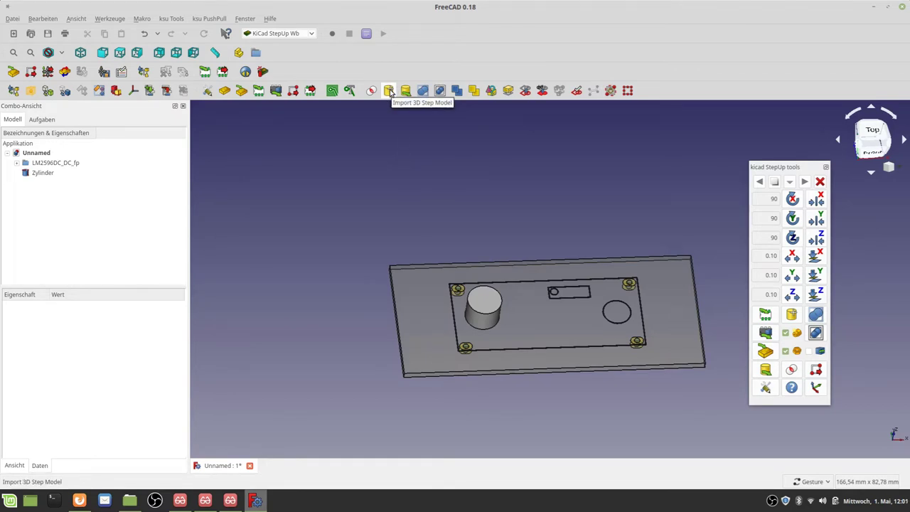
# Import the C_Elec_8x6.2.step capacitor model onto the board.
pyautogui.click(390, 92)
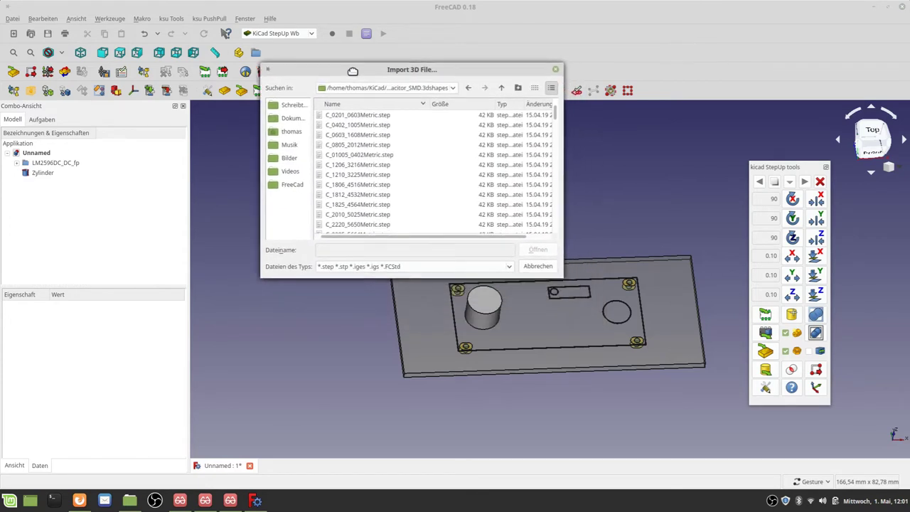
pyautogui.moveTo(539, 272)
pyautogui.mouseDown()
pyautogui.moveTo(711, 397)
pyautogui.moveTo(725, 429)
pyautogui.mouseUp()
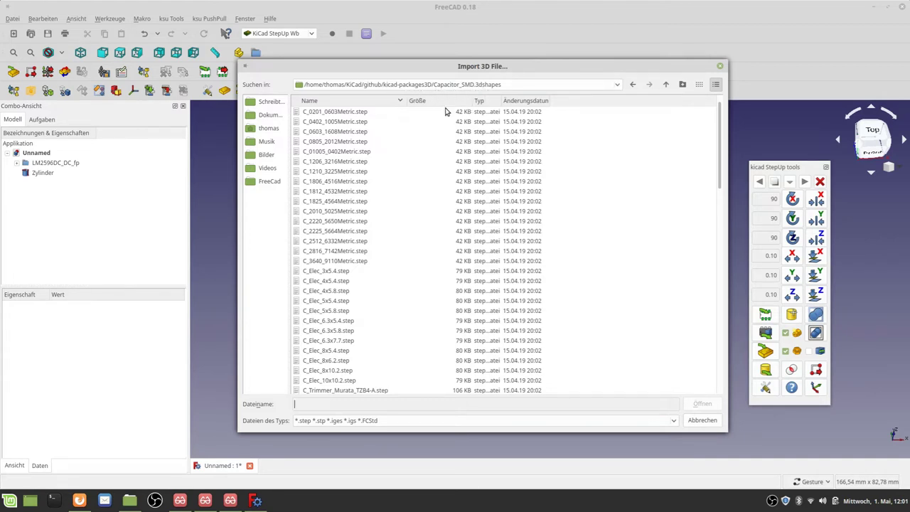
pyautogui.click(335, 362)
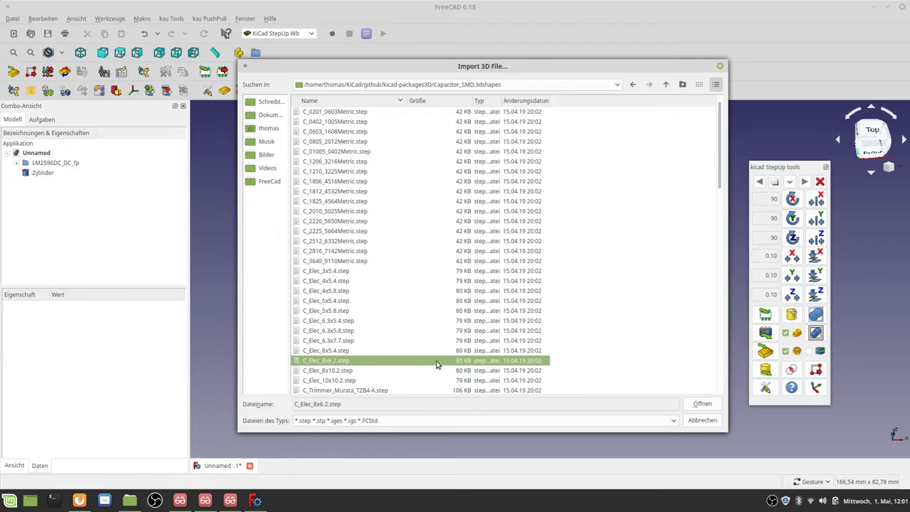
pyautogui.click(700, 404)
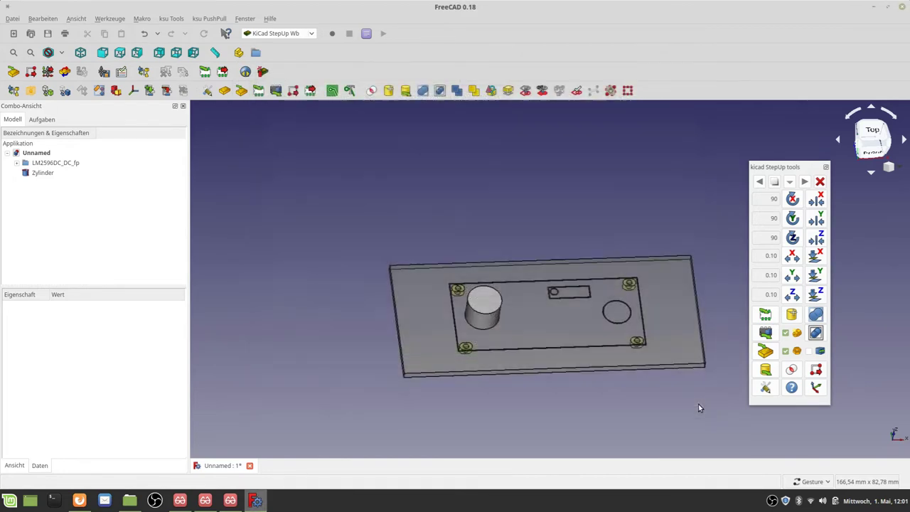
pyautogui.moveTo(685, 311)
pyautogui.mouseDown()
pyautogui.moveTo(640, 301)
pyautogui.moveTo(657, 311)
pyautogui.mouseUp()
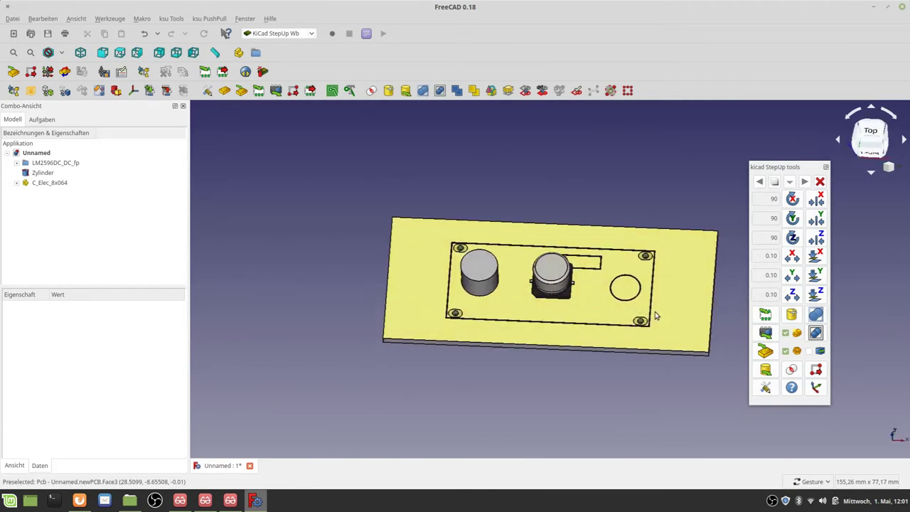
pyautogui.scroll(4, 561, 291)
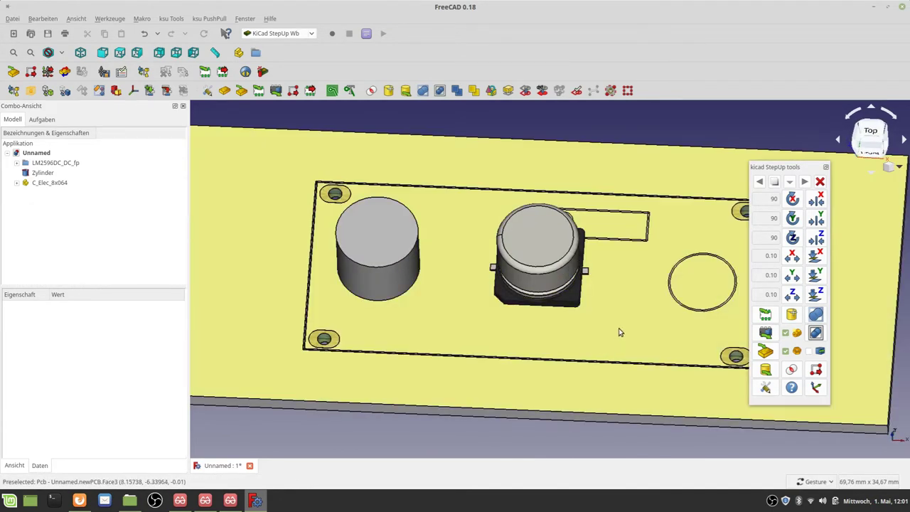
pyautogui.scroll(-3, 619, 332)
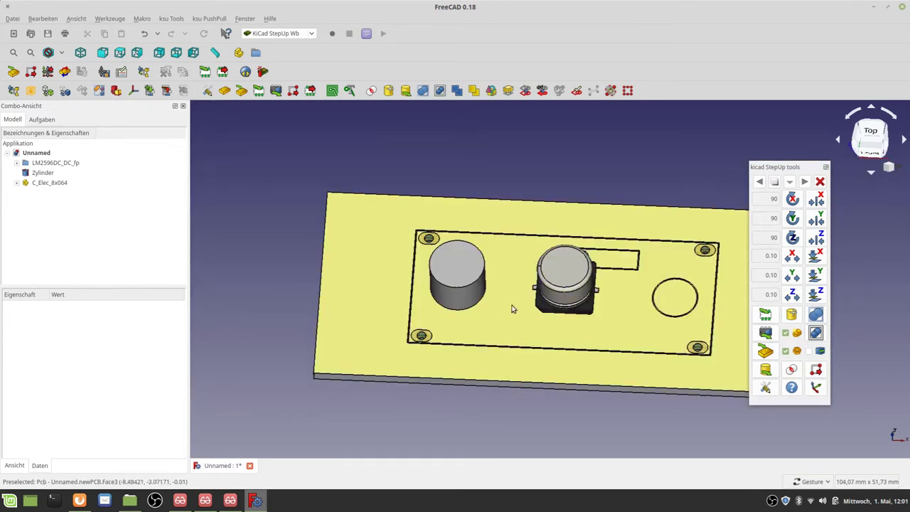
# Move the C_Elec_8x064 capacitor 16 mm along X to the board's far end.
pyautogui.click(56, 182)
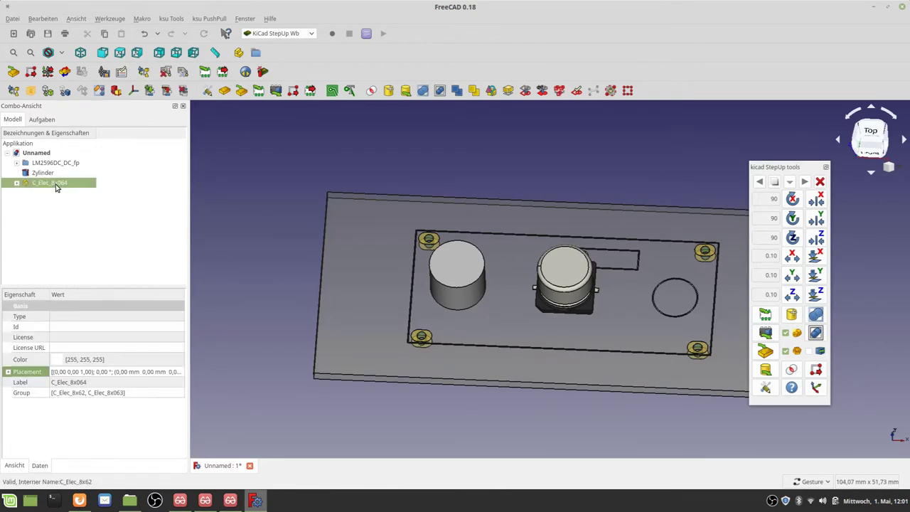
pyautogui.doubleClick(57, 185)
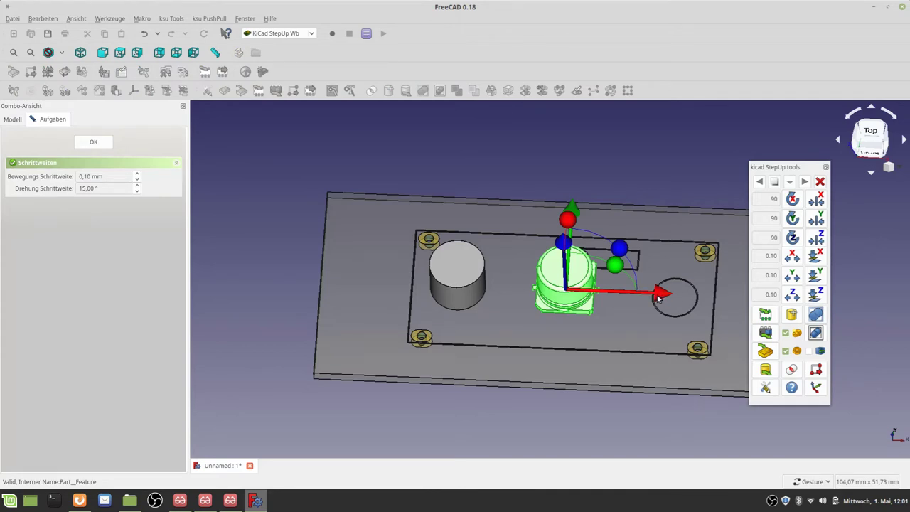
pyautogui.moveTo(658, 299); pyautogui.dragTo(762, 308)
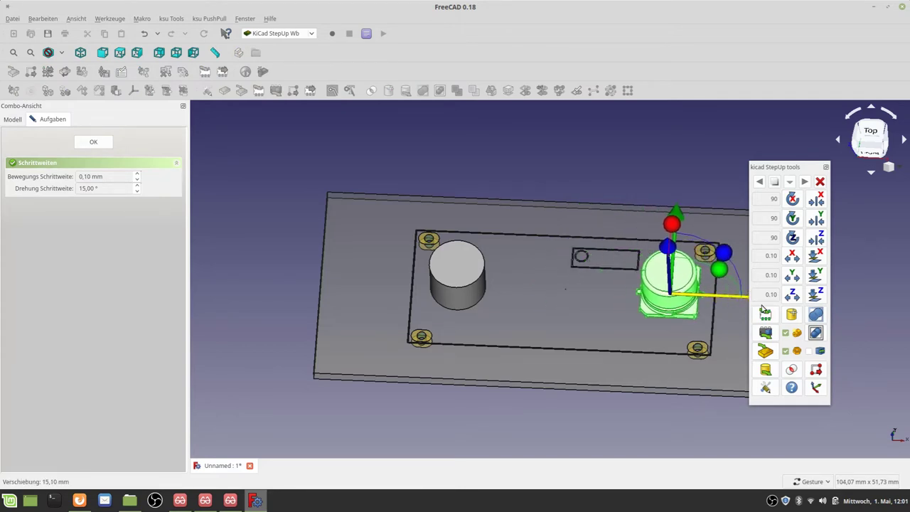
pyautogui.moveTo(761, 307); pyautogui.dragTo(769, 308)
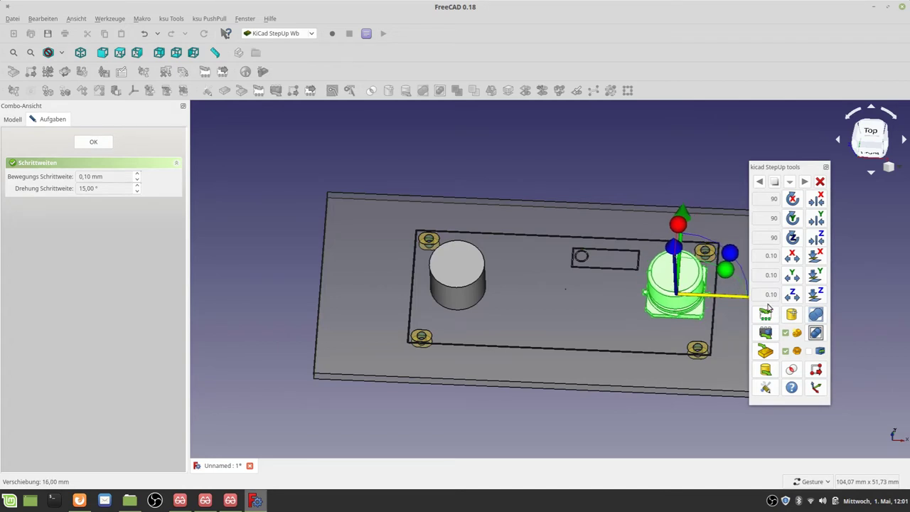
pyautogui.click(94, 143)
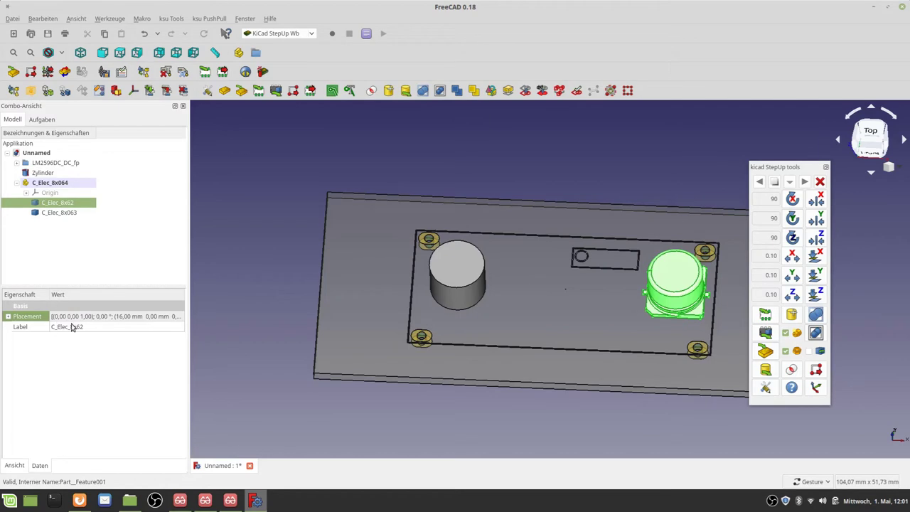
pyautogui.click(99, 236)
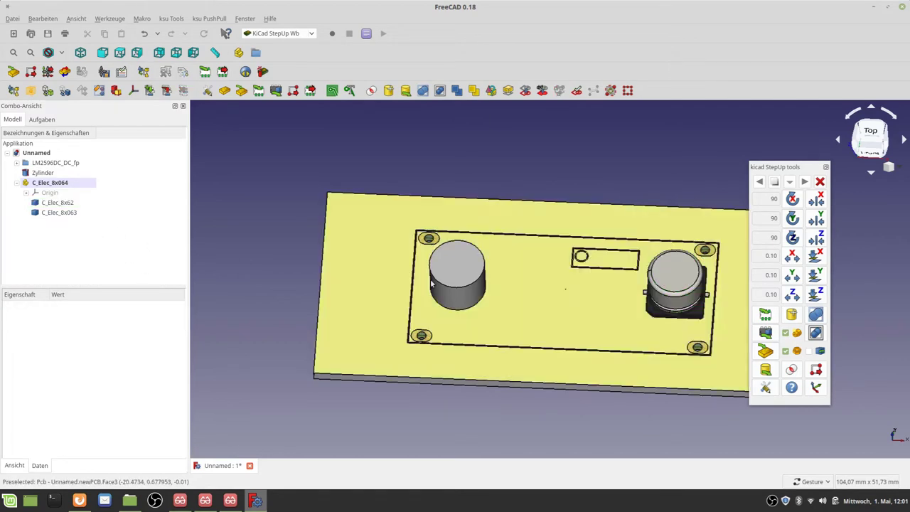
pyautogui.moveTo(609, 379); pyautogui.dragTo(648, 379)
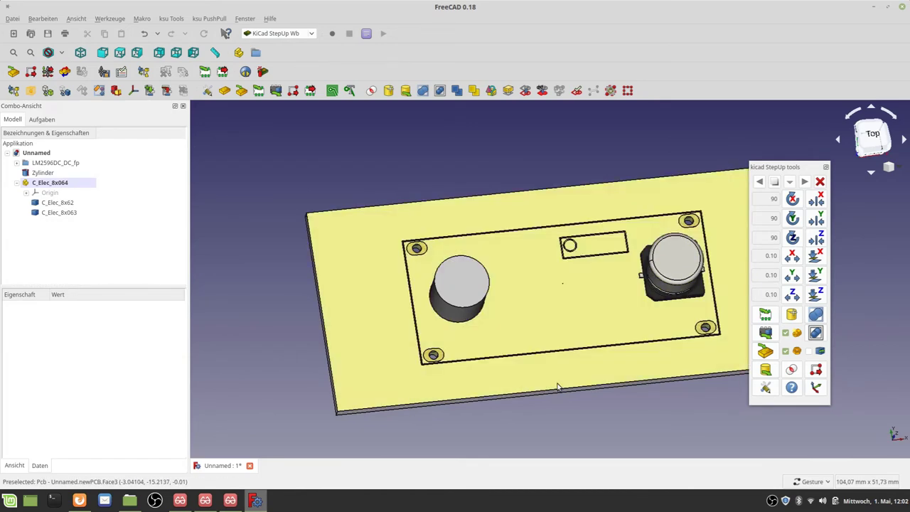
pyautogui.moveTo(559, 387)
pyautogui.mouseDown()
pyautogui.moveTo(545, 335)
pyautogui.moveTo(545, 374)
pyautogui.mouseUp()
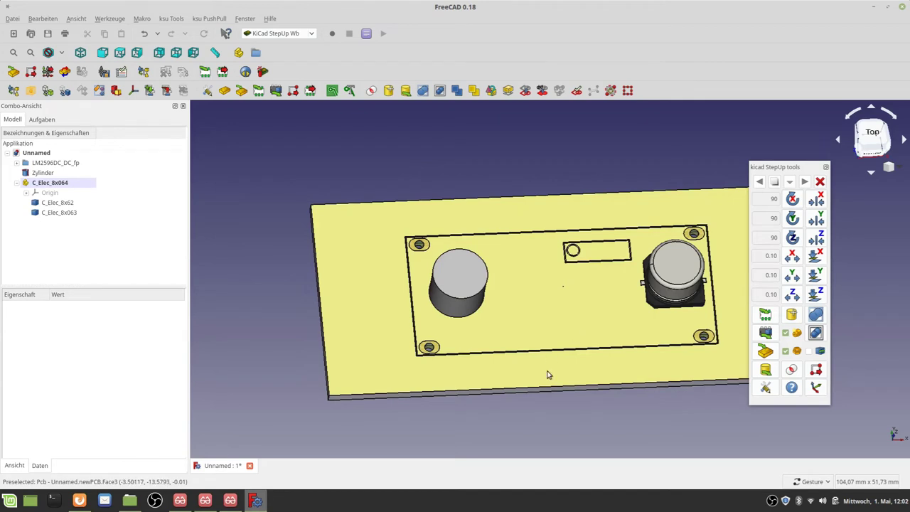
pyautogui.moveTo(547, 374); pyautogui.dragTo(549, 351)
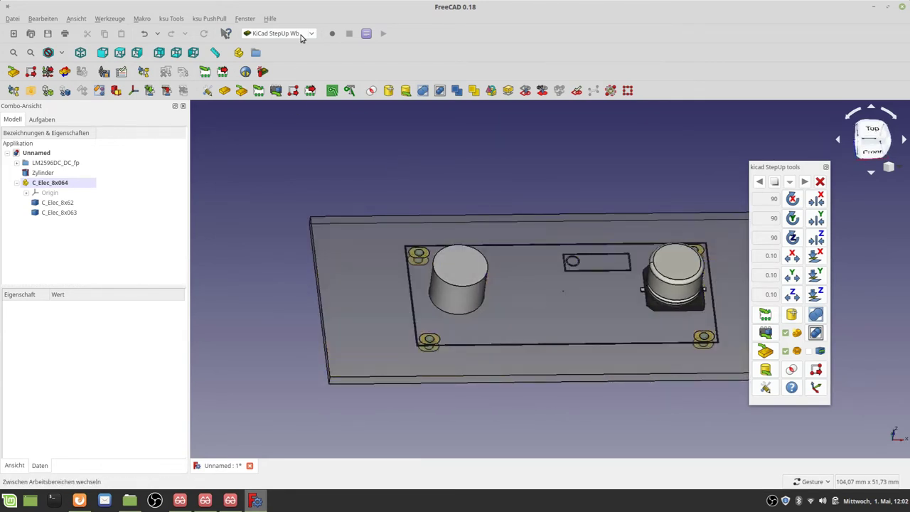
# Switch to the Part workbench and add a new Würfel box.
pyautogui.click(314, 35)
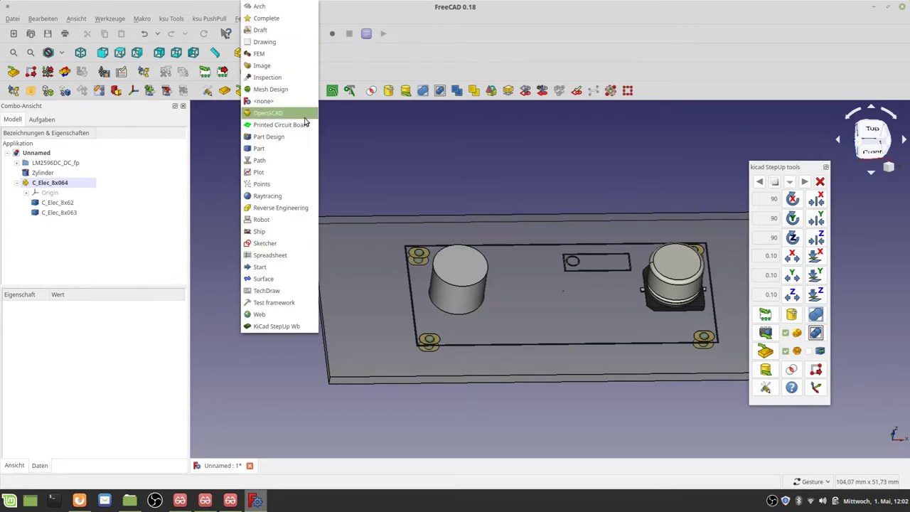
pyautogui.click(288, 150)
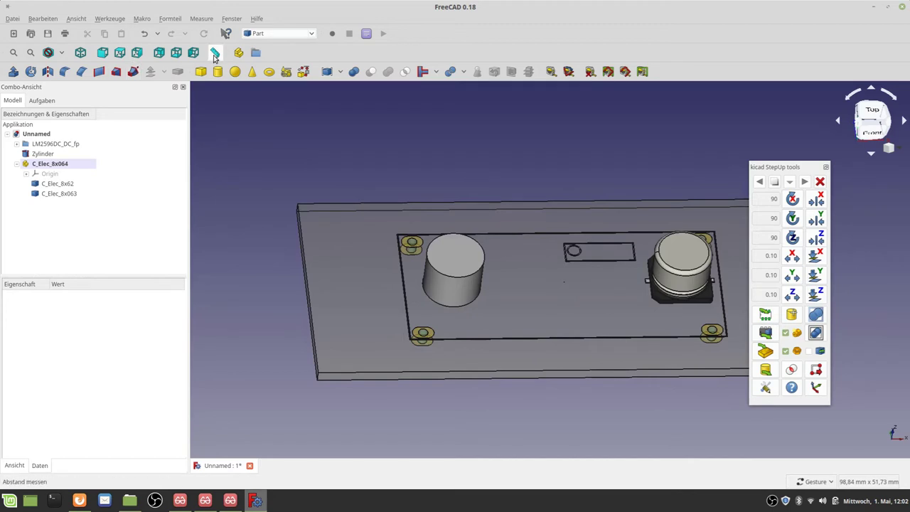
pyautogui.click(201, 72)
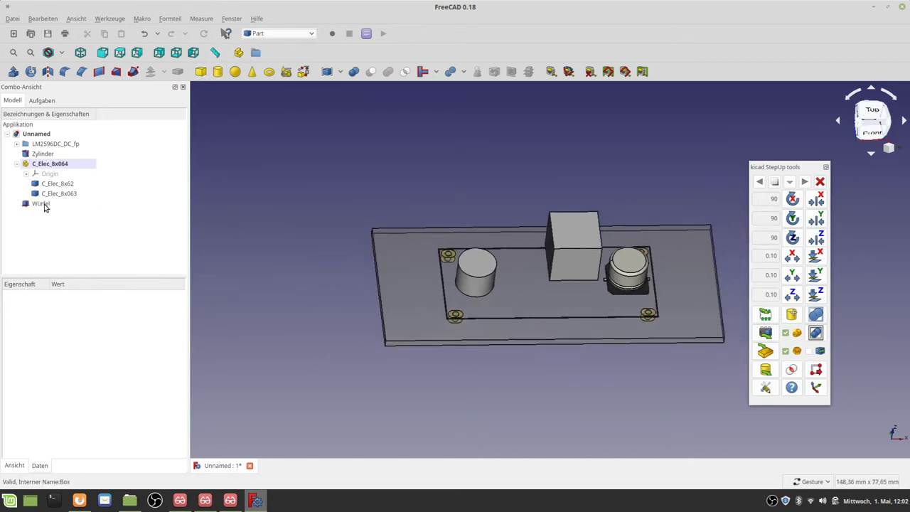
# Resize Würfel to 5 mm width and 11 mm height, keeping its 10 mm length.
pyautogui.click(44, 205)
pyautogui.click(88, 360)
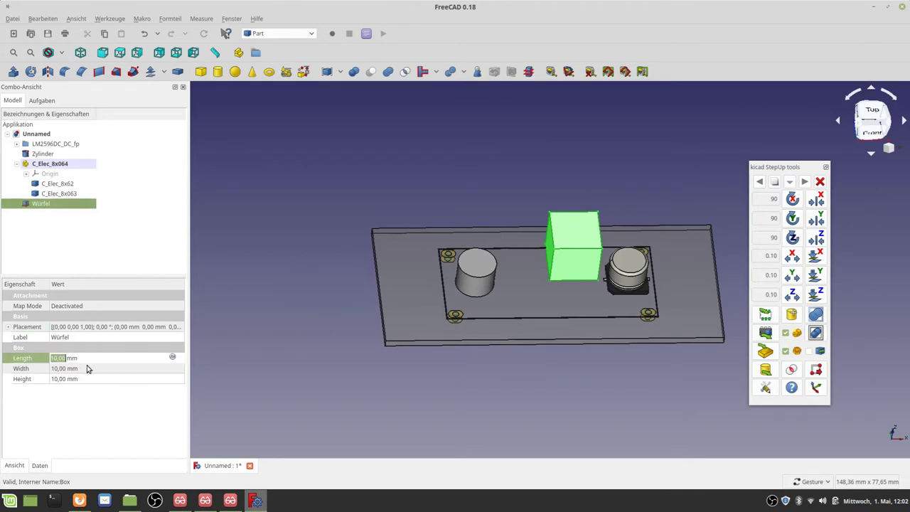
pyautogui.click(87, 368)
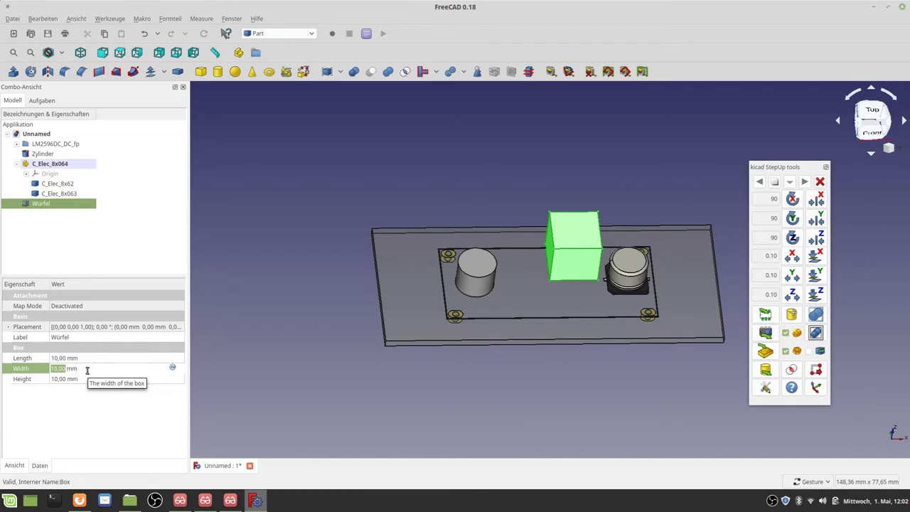
pyautogui.write('5')
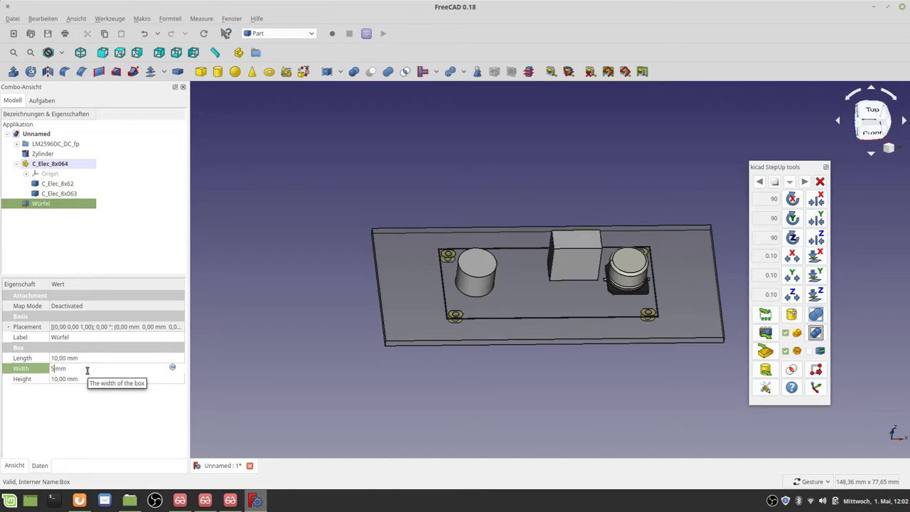
pyautogui.click(79, 378)
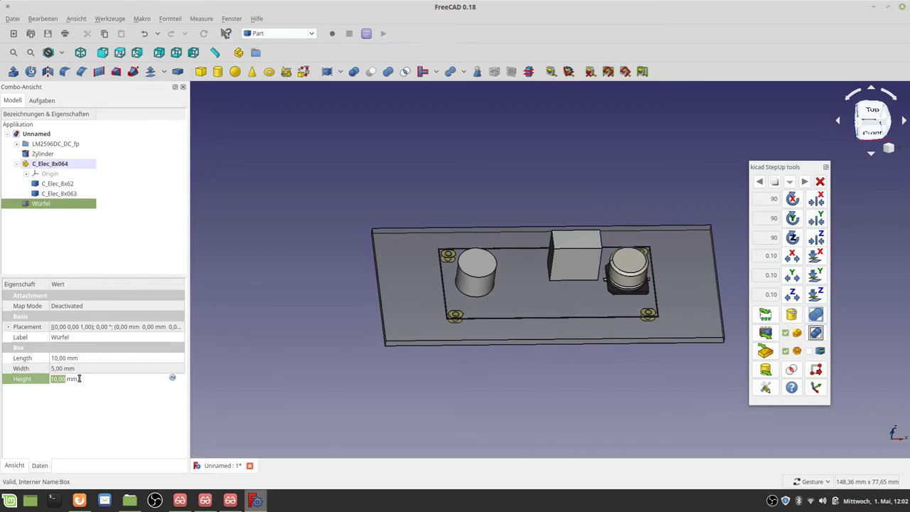
pyautogui.write('11')
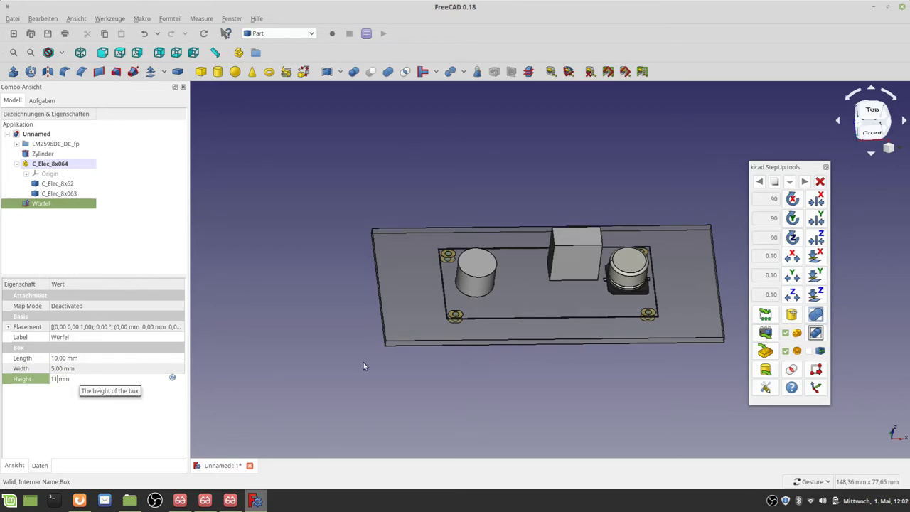
pyautogui.moveTo(394, 305)
pyautogui.mouseDown()
pyautogui.moveTo(414, 340)
pyautogui.moveTo(471, 360)
pyautogui.mouseUp()
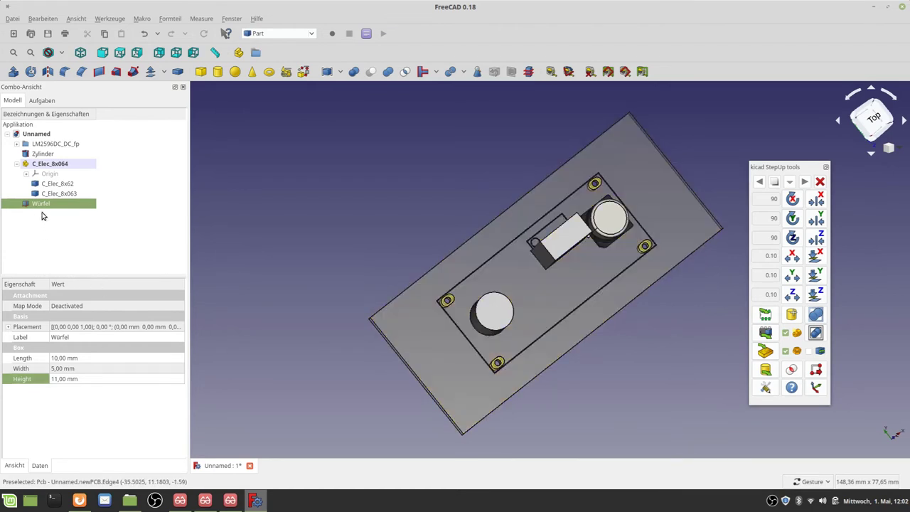
# Shift the Würfel box 2.80 mm along Y beside the capacitor, then view the board from the front.
pyautogui.doubleClick(40, 204)
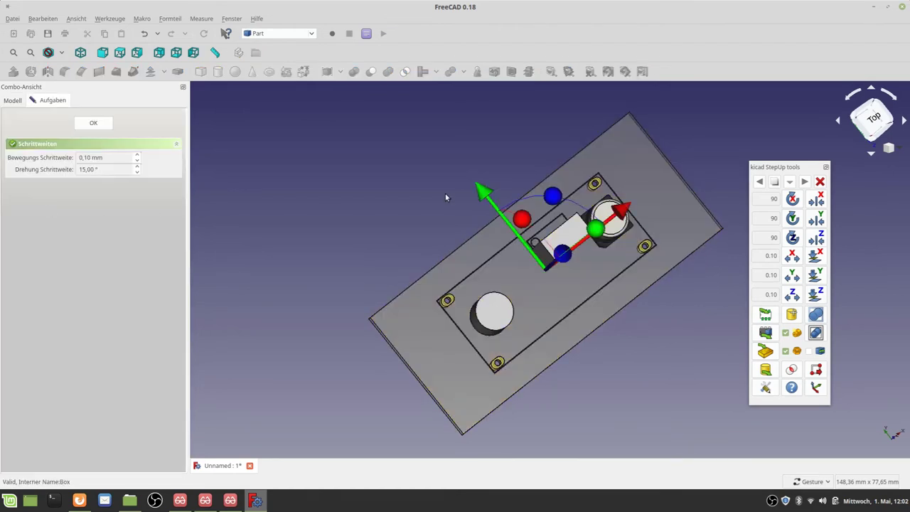
pyautogui.moveTo(482, 195); pyautogui.dragTo(477, 183)
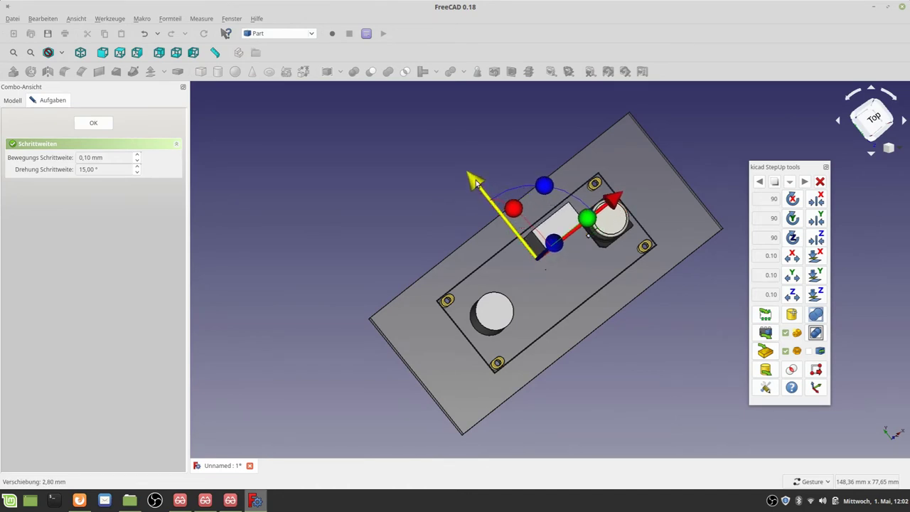
pyautogui.click(104, 124)
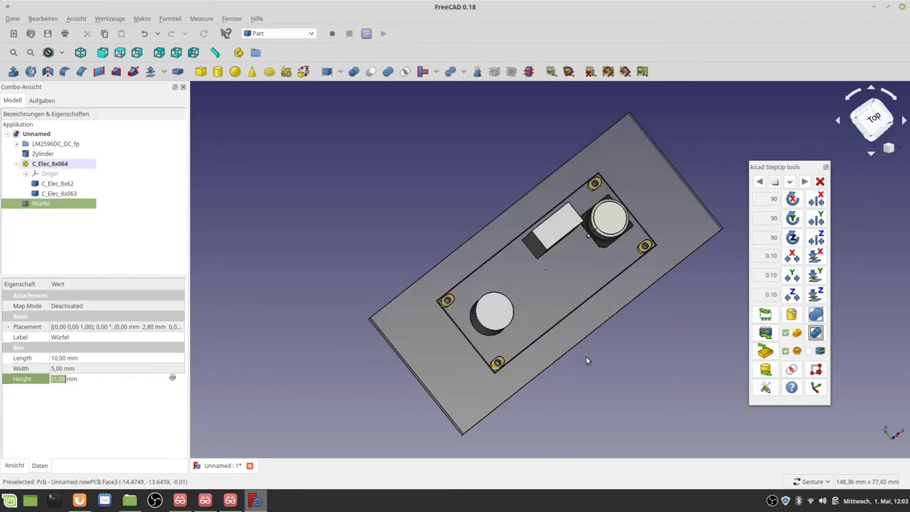
pyautogui.moveTo(570, 357); pyautogui.dragTo(472, 260)
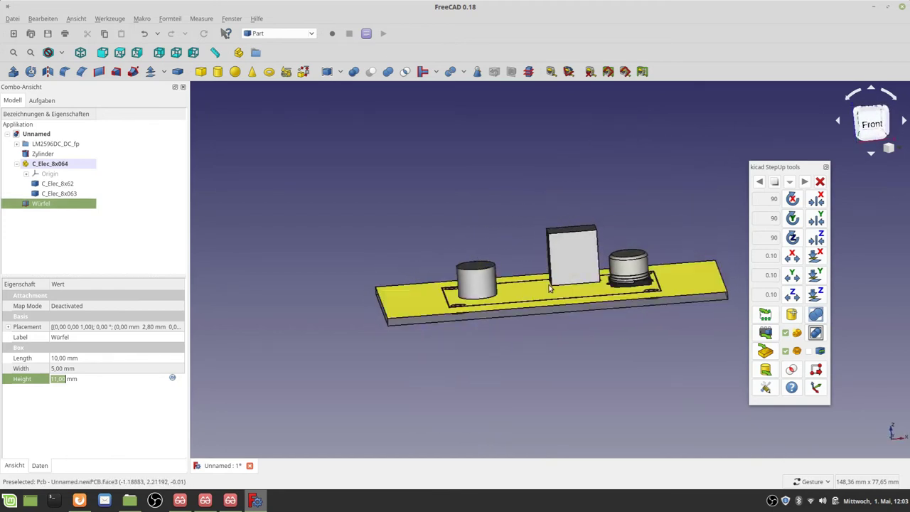
pyautogui.scroll(2, 549, 285)
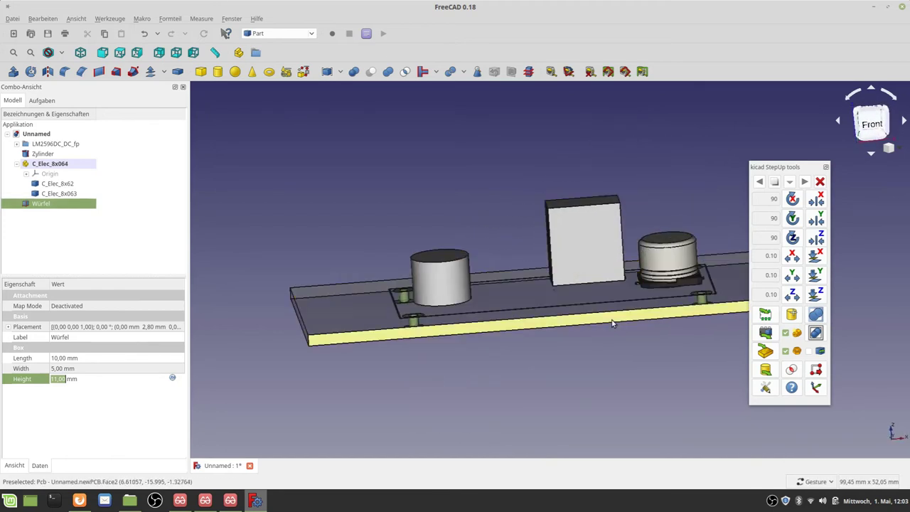
pyautogui.moveTo(601, 320); pyautogui.dragTo(574, 329)
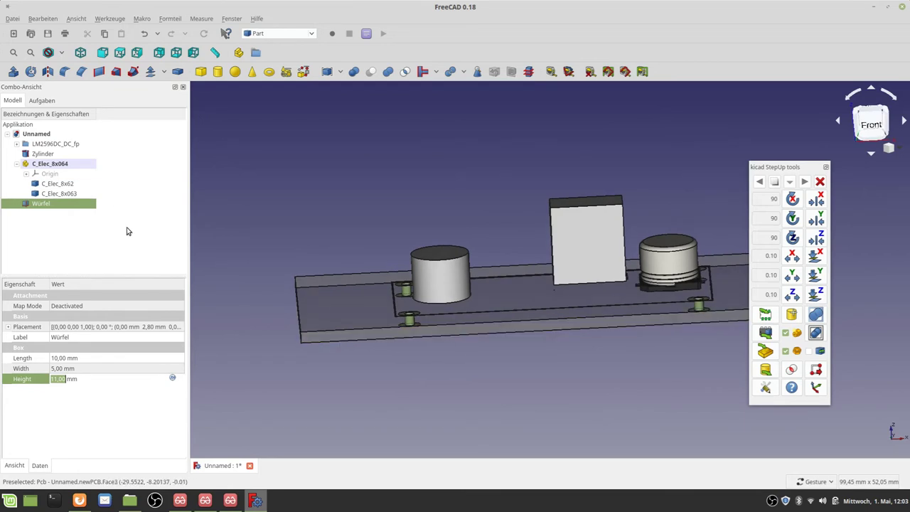
# Switch to the KiCad StepUp workbench and select the LM2596DC_DC_fp footprint group.
pyautogui.click(313, 35)
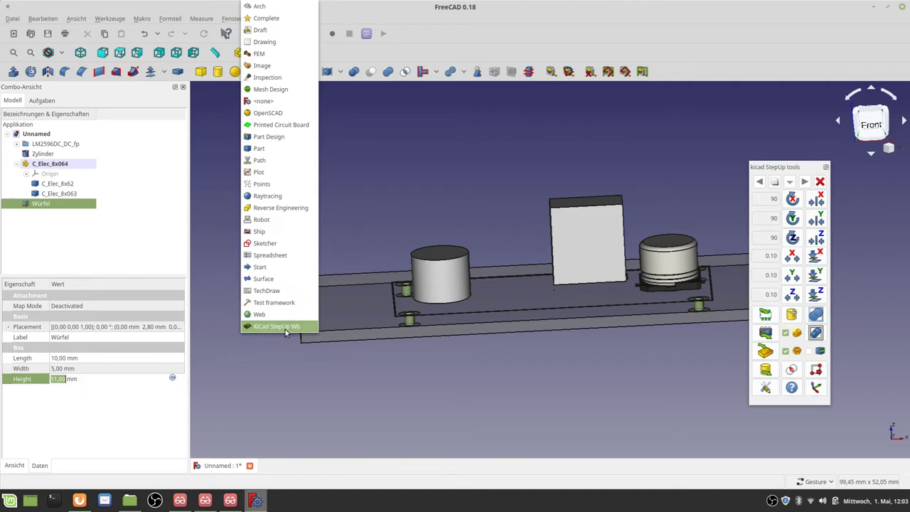
pyautogui.click(286, 329)
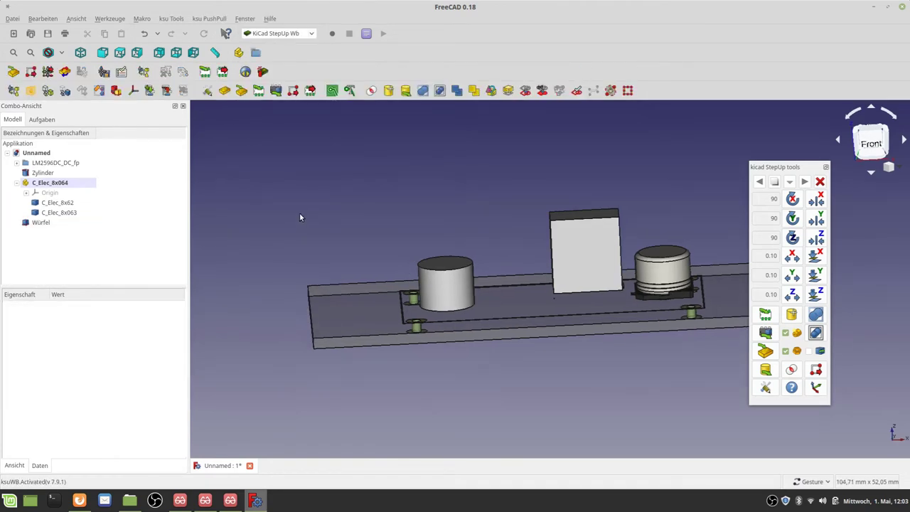
pyautogui.click(54, 163)
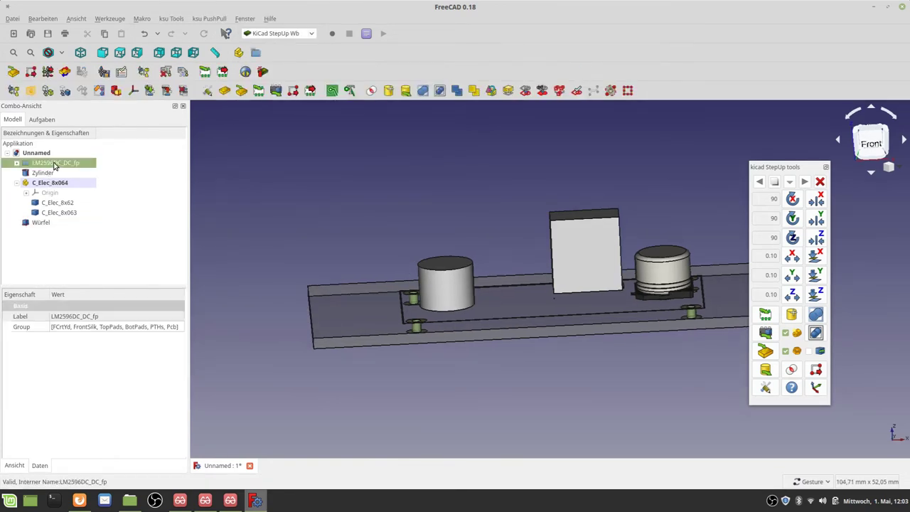
pyautogui.click(16, 183)
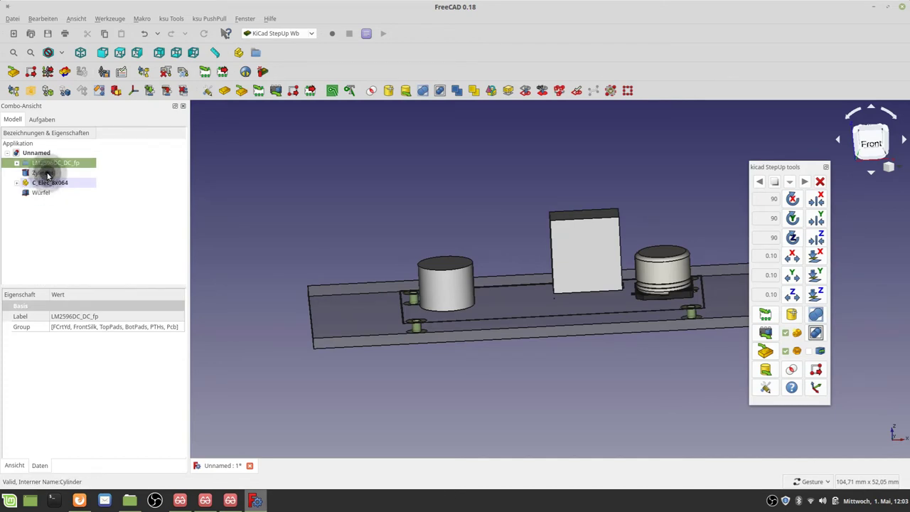
# Fuse Zylinder, Würfel, C_Elec_8x064 and the C_Elec_8x62 capacitor body into one union.
pyautogui.keyDown('ctrl'); pyautogui.click(40, 173); pyautogui.keyUp('ctrl')
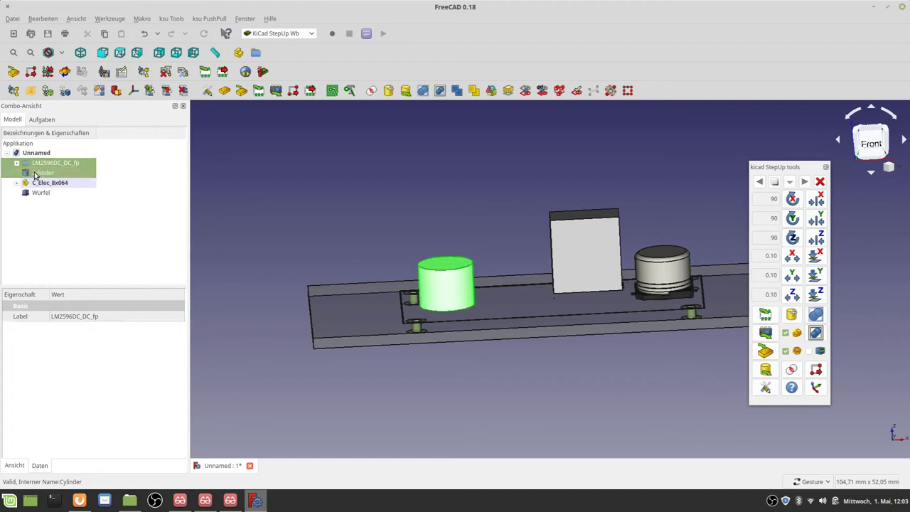
pyautogui.keyDown('ctrl'); pyautogui.click(64, 184); pyautogui.keyUp('ctrl')
pyautogui.keyDown('ctrl'); pyautogui.click(40, 193); pyautogui.keyUp('ctrl')
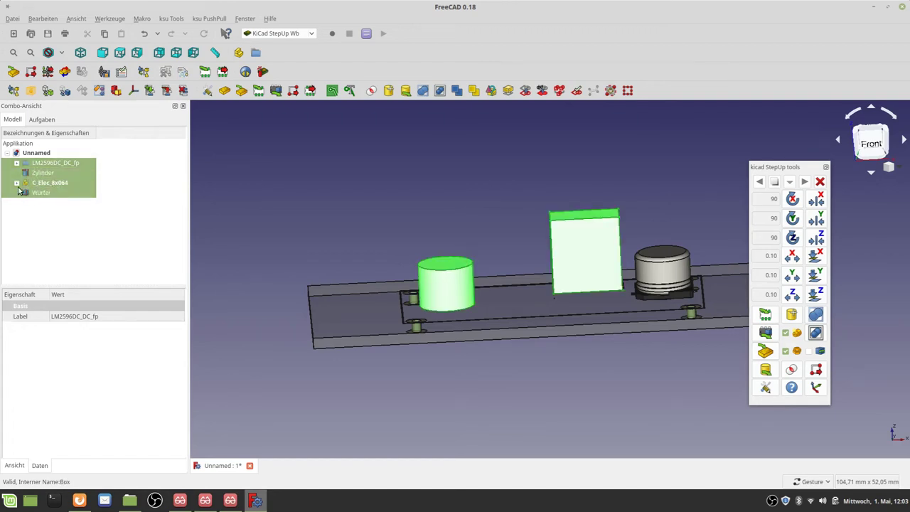
pyautogui.click(17, 183)
pyautogui.keyDown('ctrl'); pyautogui.click(52, 204); pyautogui.keyUp('ctrl')
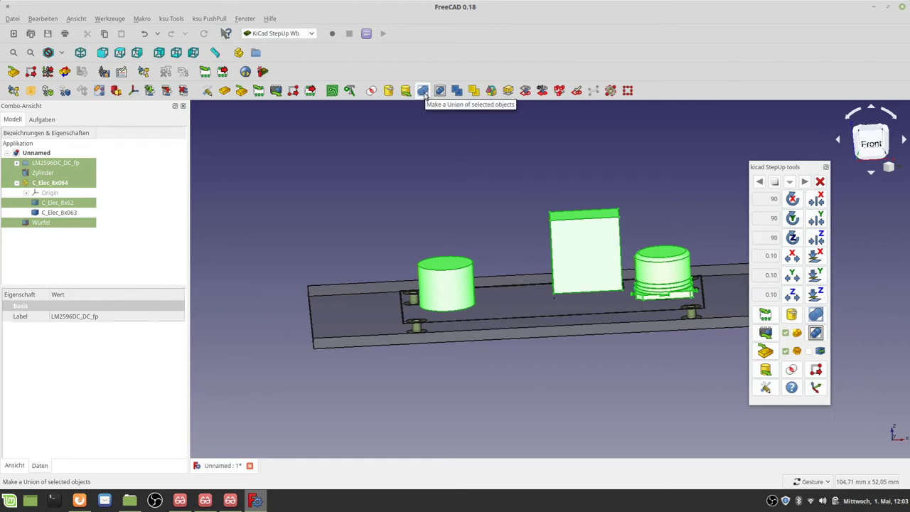
pyautogui.click(424, 95)
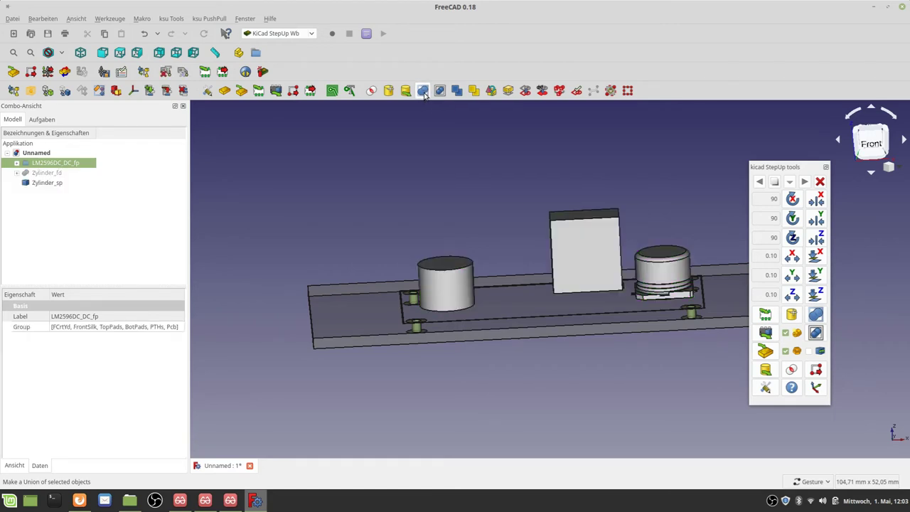
# Rename the fused body Zylinder_sp to LM2596 and select it.
pyautogui.click(45, 183)
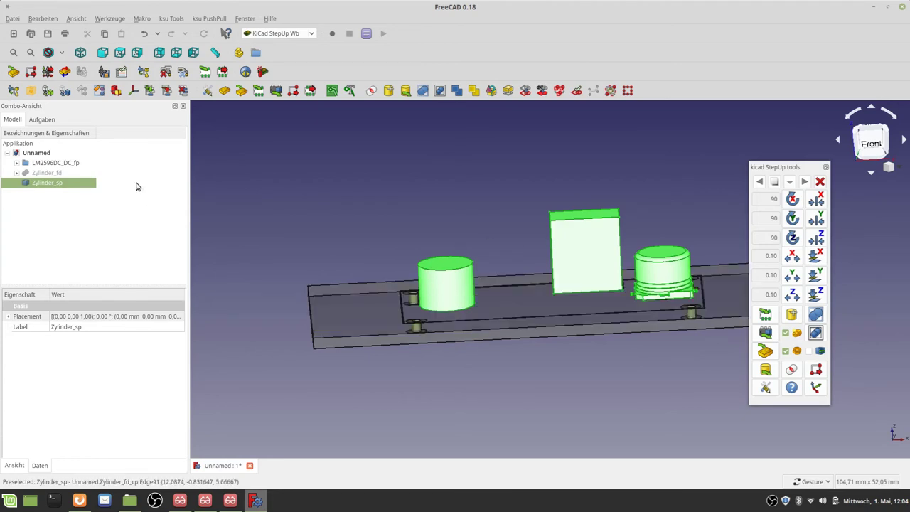
pyautogui.rightClick(62, 185)
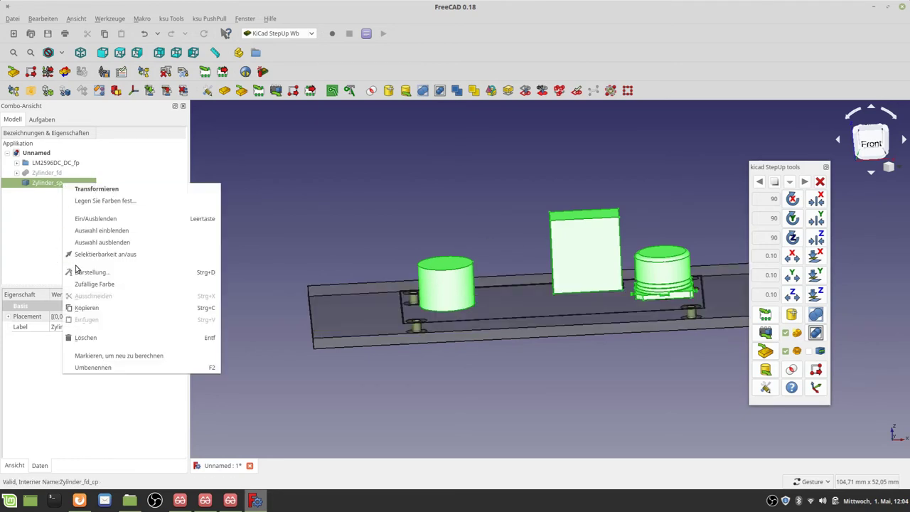
pyautogui.click(106, 369)
pyautogui.write('LM25')
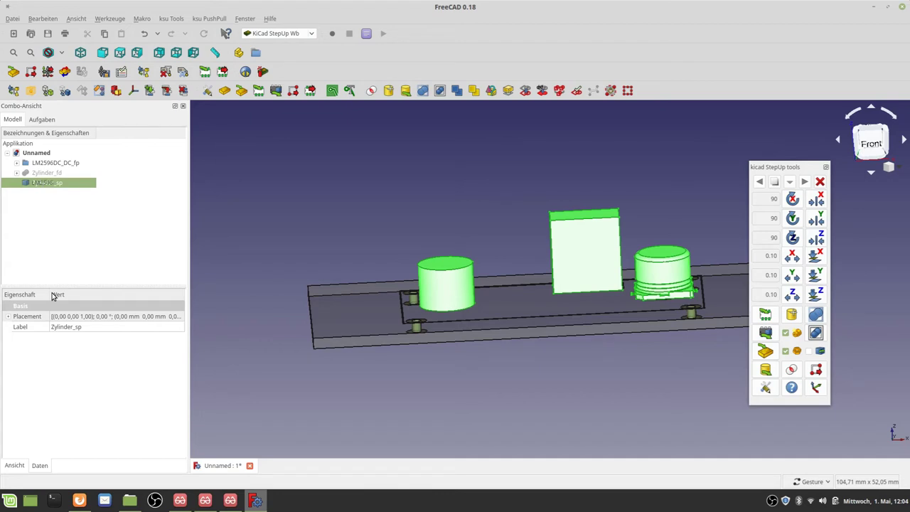
pyautogui.press('Return')
pyautogui.click(35, 221)
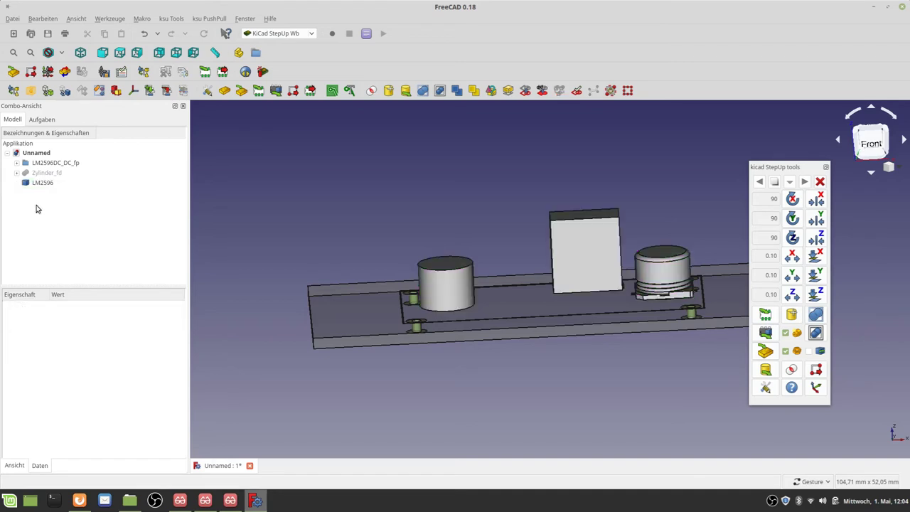
pyautogui.click(38, 186)
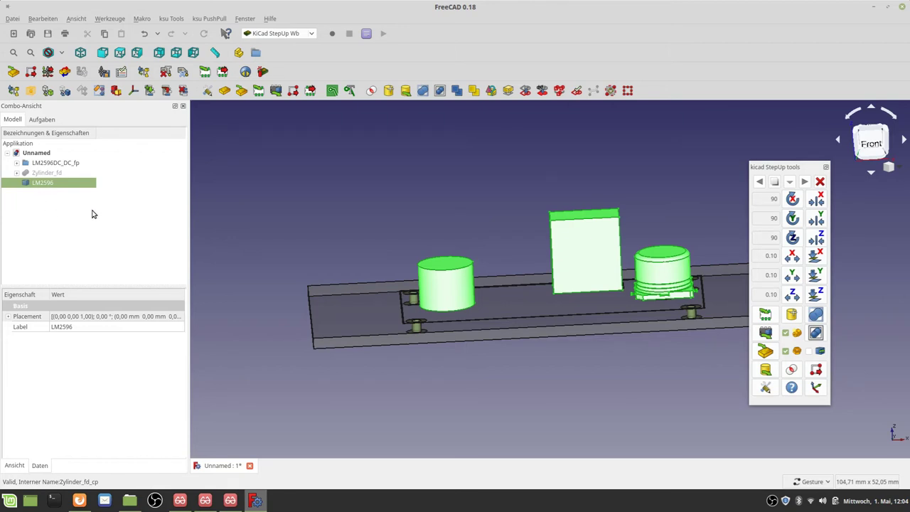
# Export LM2596 to KiCad as LM2596.step and LM2596.wrl with default mesh and material settings.
pyautogui.click(23, 233)
pyautogui.click(64, 186)
pyautogui.click(276, 91)
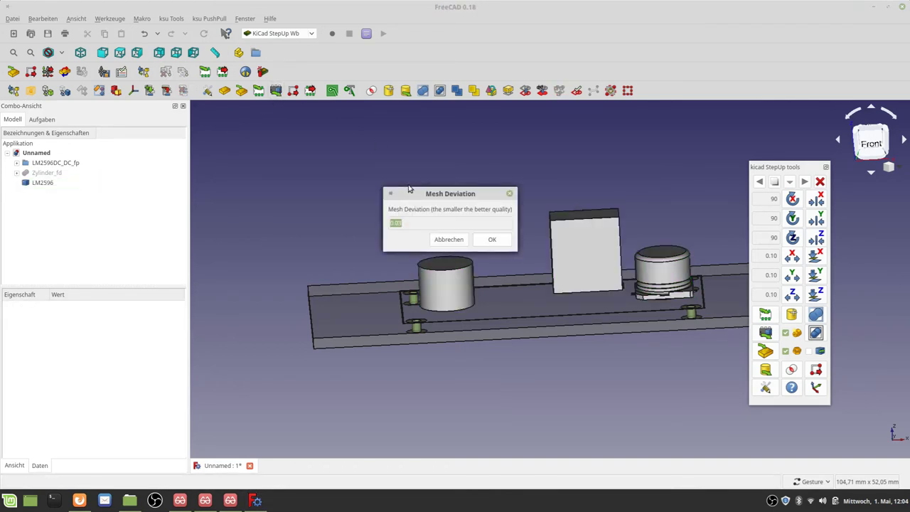
pyautogui.click(488, 242)
pyautogui.click(491, 246)
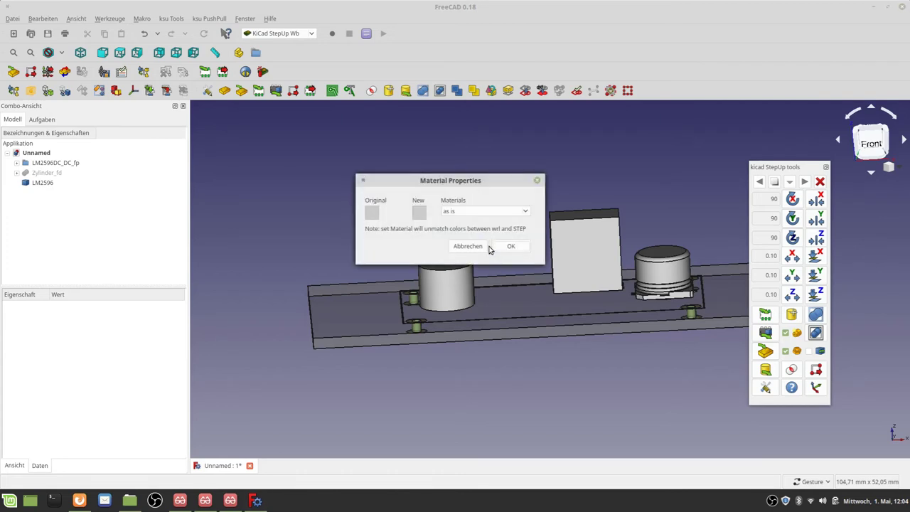
pyautogui.click(506, 248)
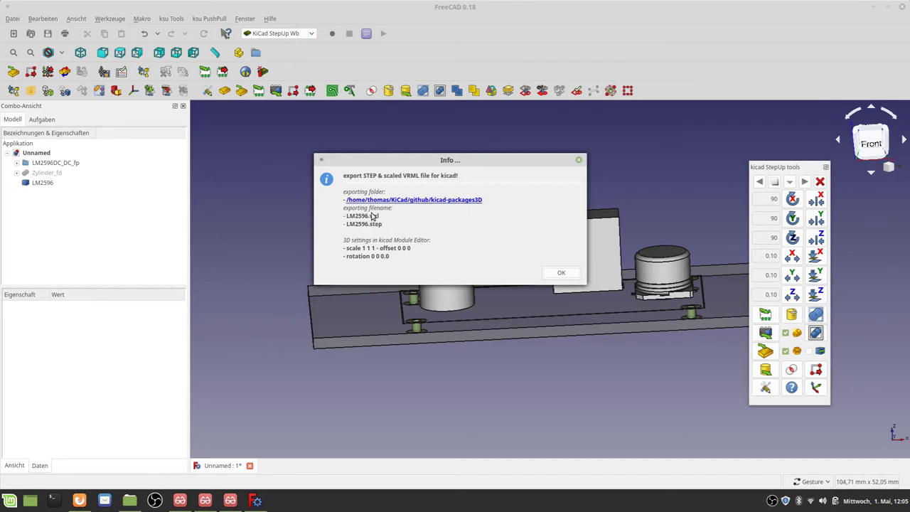
pyautogui.click(562, 275)
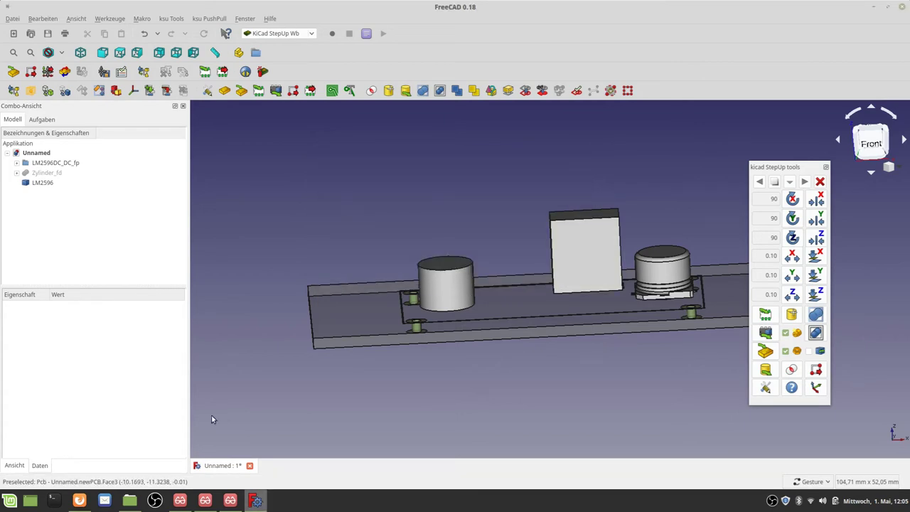
# In Nemo, cut LM2596.step and LM2596.wrl from the kicad-packages3D folder.
pyautogui.click(130, 501)
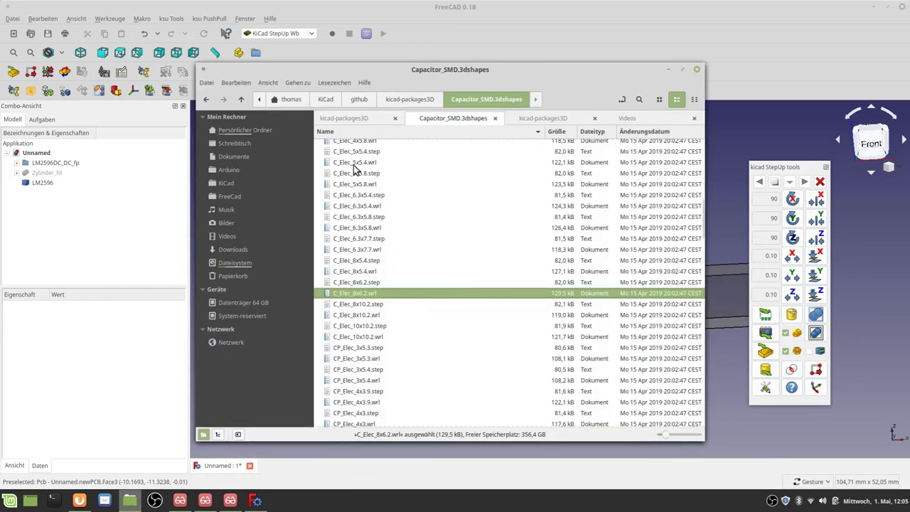
pyautogui.click(358, 118)
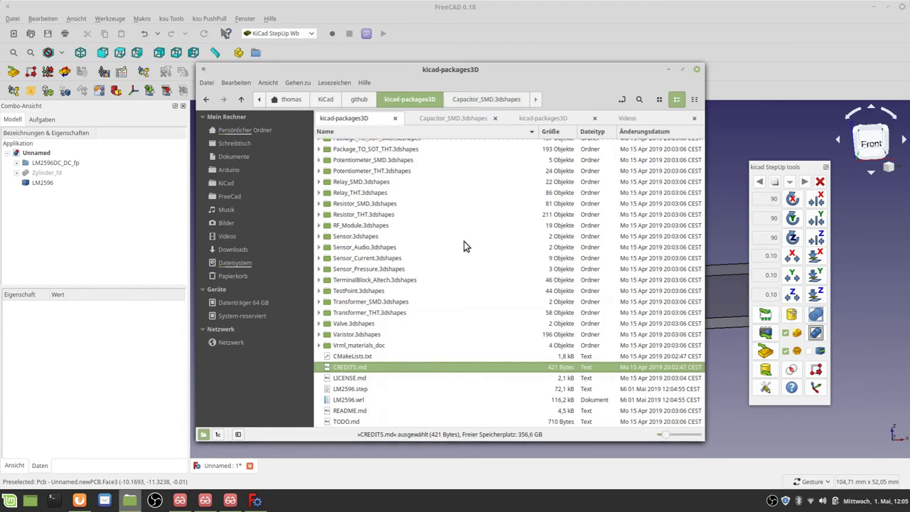
pyautogui.click(358, 391)
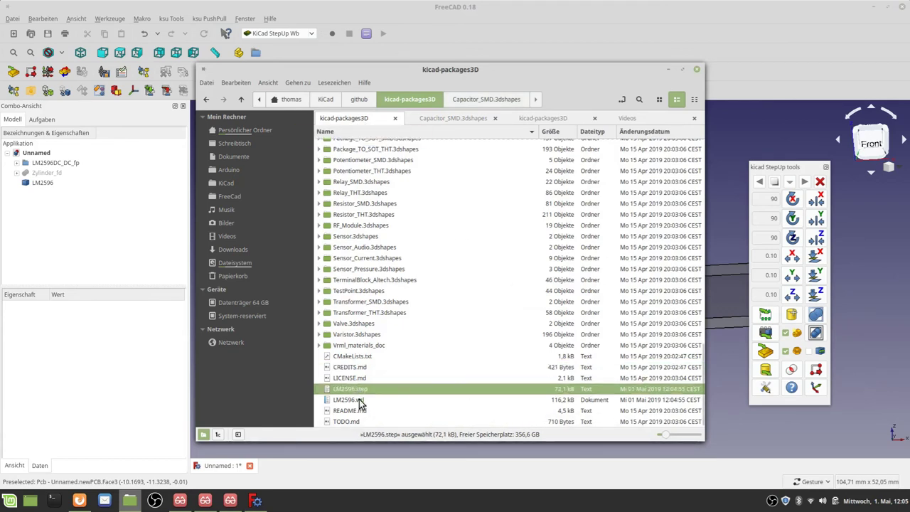
pyautogui.keyDown('ctrl'); pyautogui.click(359, 400); pyautogui.keyUp('ctrl')
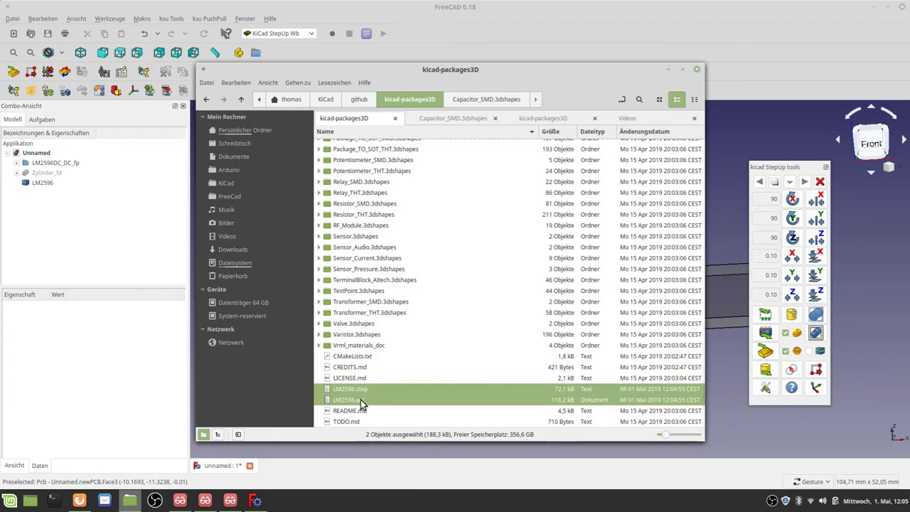
pyautogui.hotkey('ctrl', 'x')
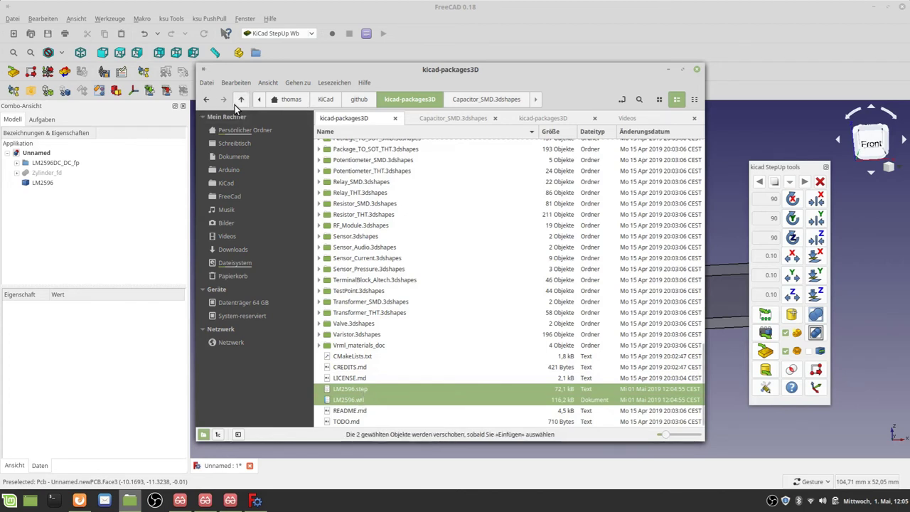
# Move the two model files into the KiCad/3d folder and return to FreeCAD.
pyautogui.click(241, 100)
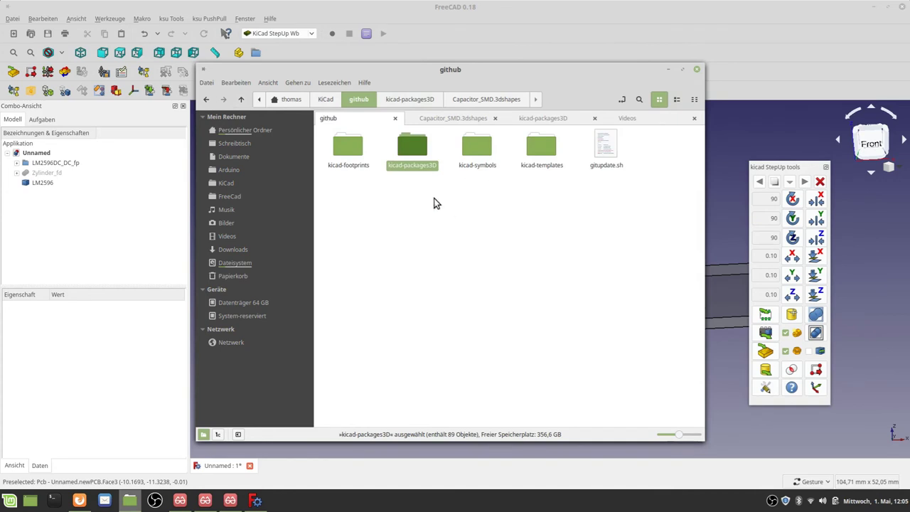
pyautogui.click(240, 100)
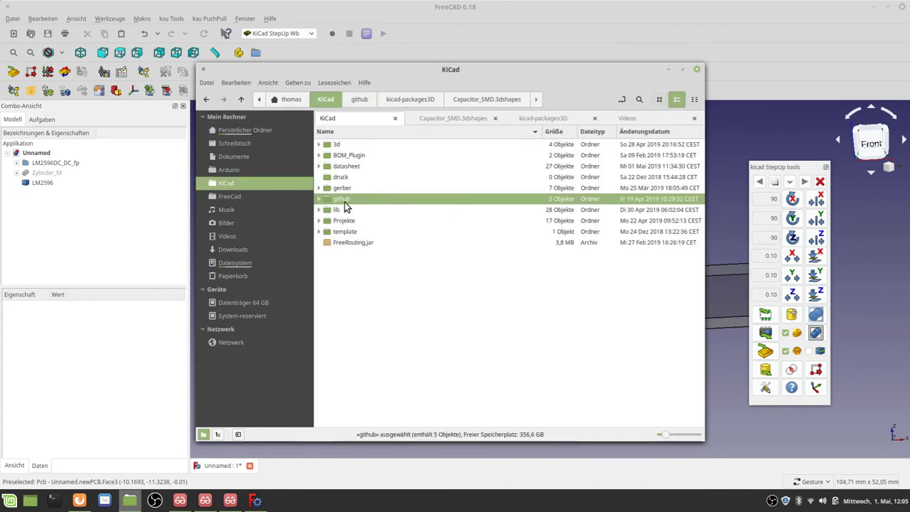
pyautogui.doubleClick(344, 145)
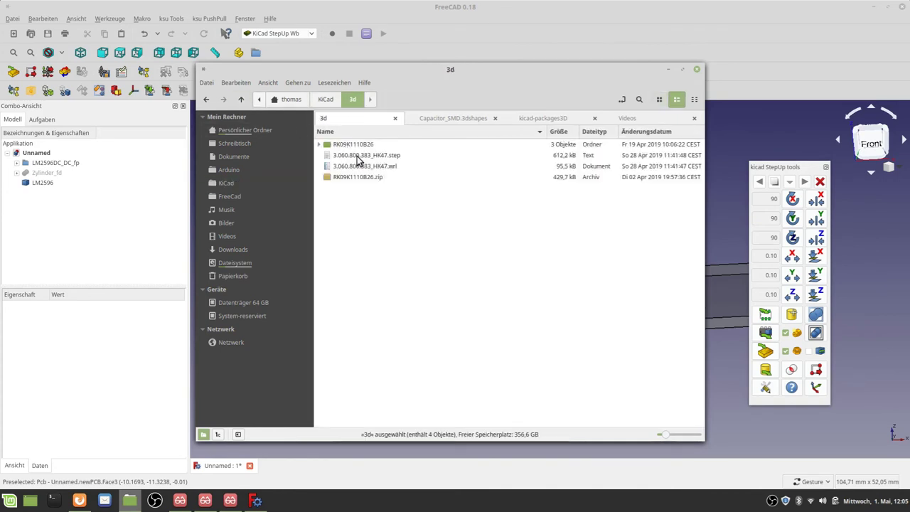
pyautogui.click(439, 256)
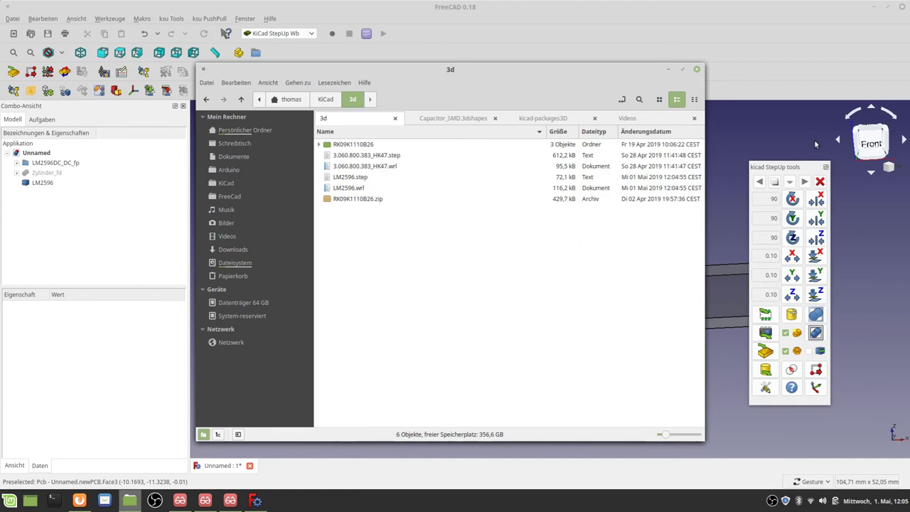
pyautogui.click(766, 19)
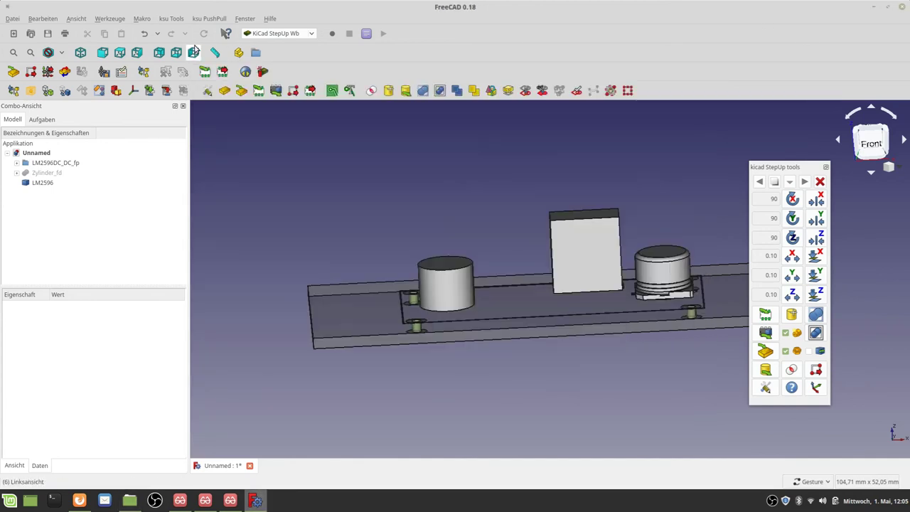
# Quit FreeCAD without saving changes and relaunch it.
pyautogui.click(12, 18)
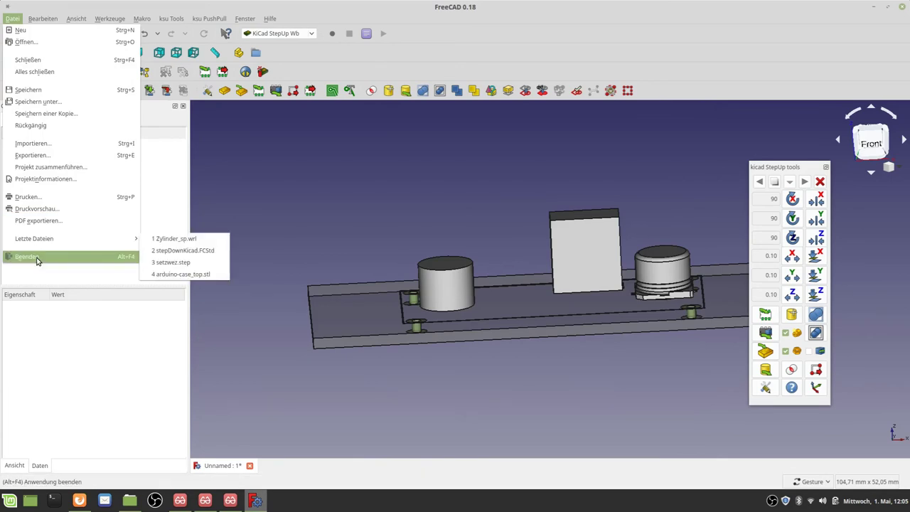
pyautogui.click(37, 261)
pyautogui.click(455, 250)
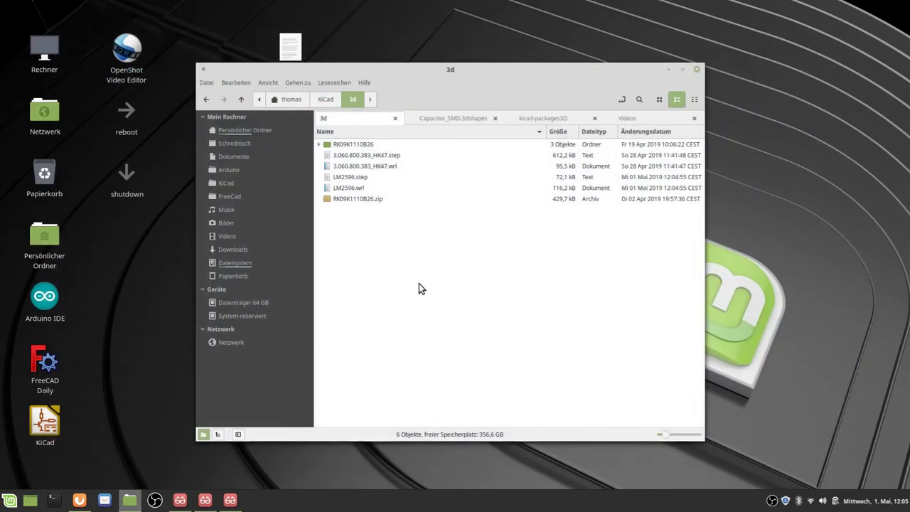
pyautogui.doubleClick(48, 364)
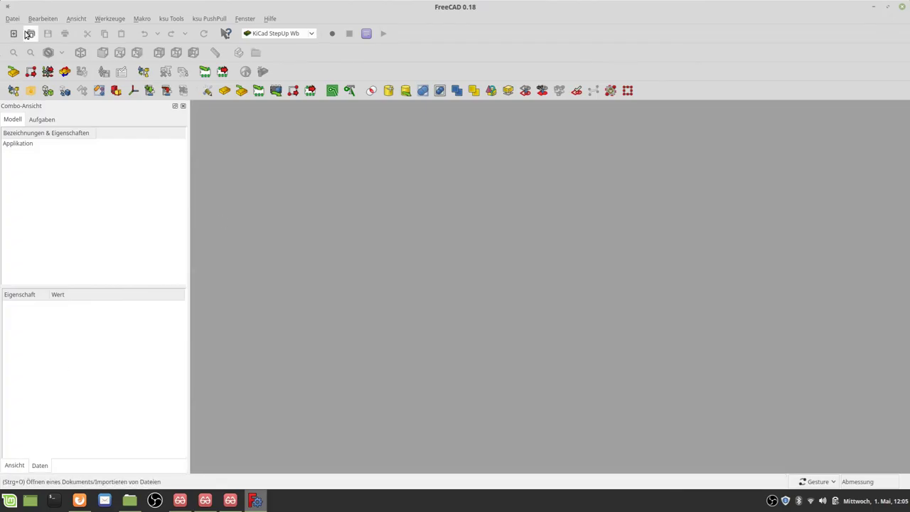
# Open KiCad/3d/LM2596.step and orbit it to an oblique view.
pyautogui.click(31, 34)
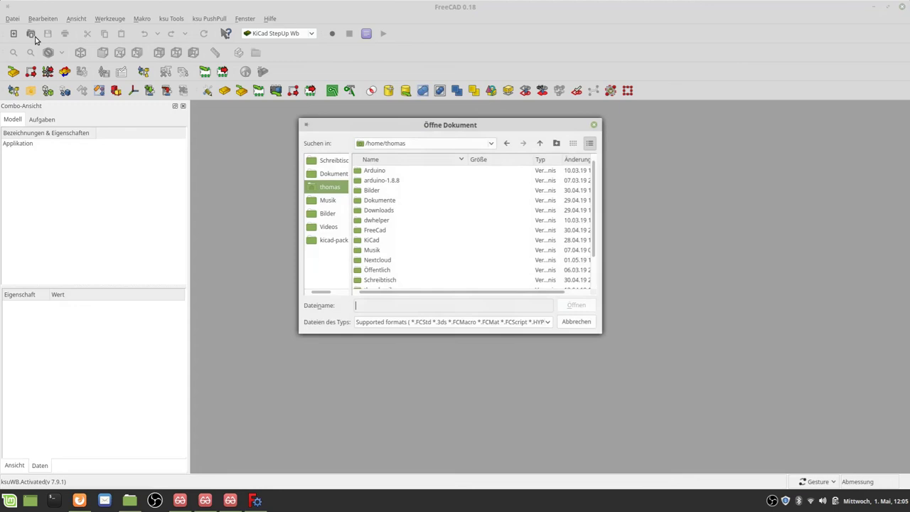
pyautogui.doubleClick(372, 242)
pyautogui.doubleClick(367, 172)
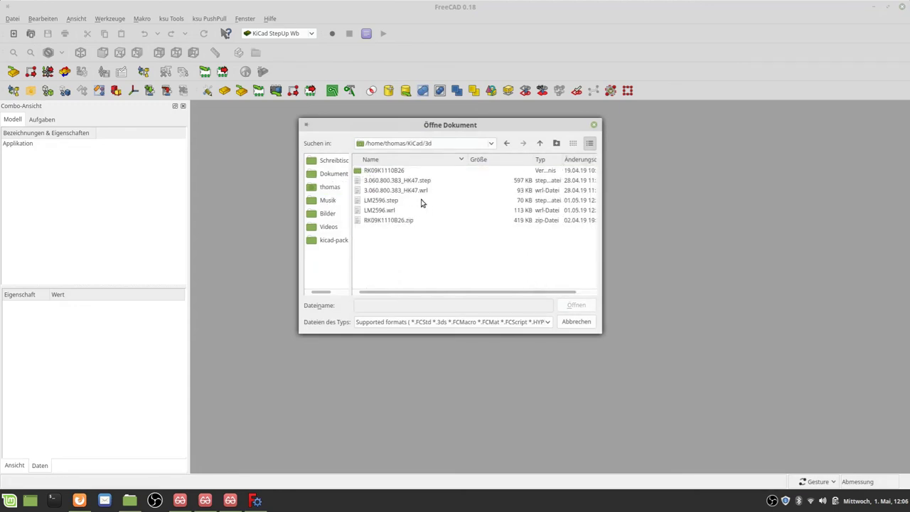
pyautogui.doubleClick(389, 203)
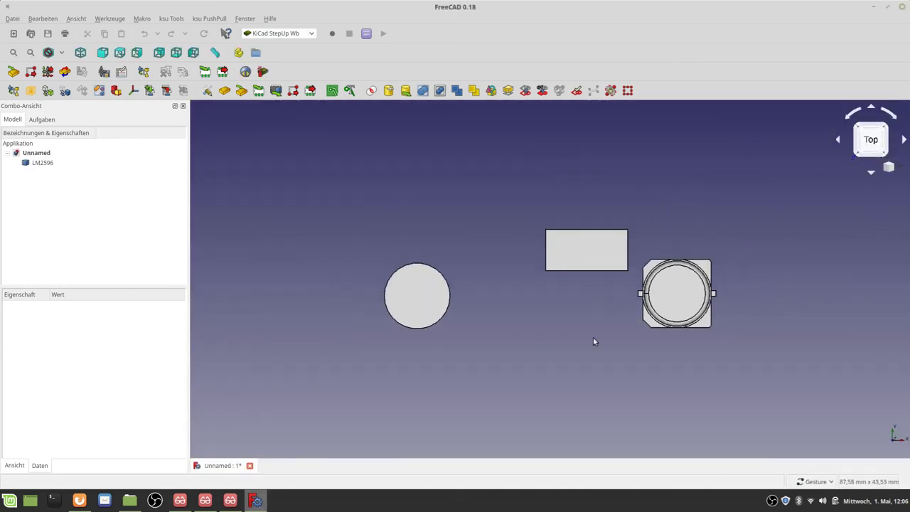
pyautogui.moveTo(594, 341)
pyautogui.mouseDown()
pyautogui.moveTo(561, 206)
pyautogui.moveTo(591, 300)
pyautogui.moveTo(588, 355)
pyautogui.moveTo(560, 303)
pyautogui.mouseUp()
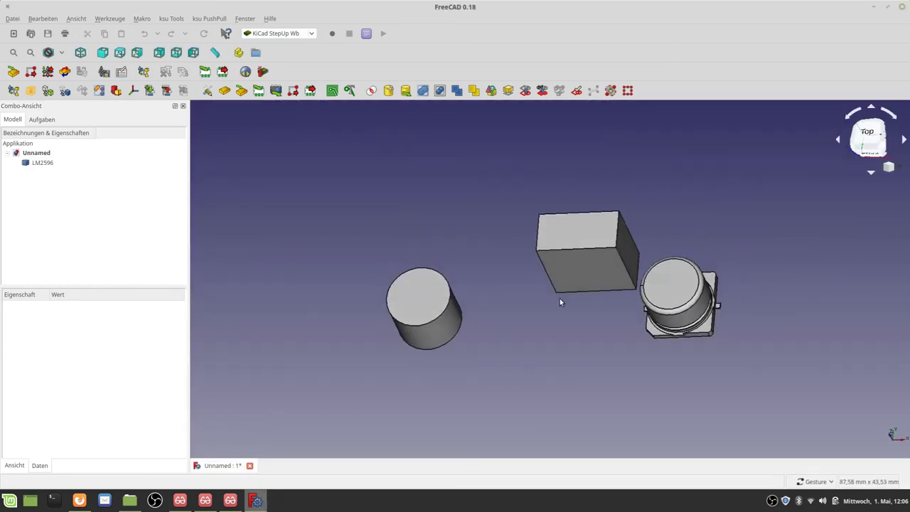
# Load the exported LM2596.wrl and orbit to inspect it.
pyautogui.click(30, 34)
pyautogui.doubleClick(381, 215)
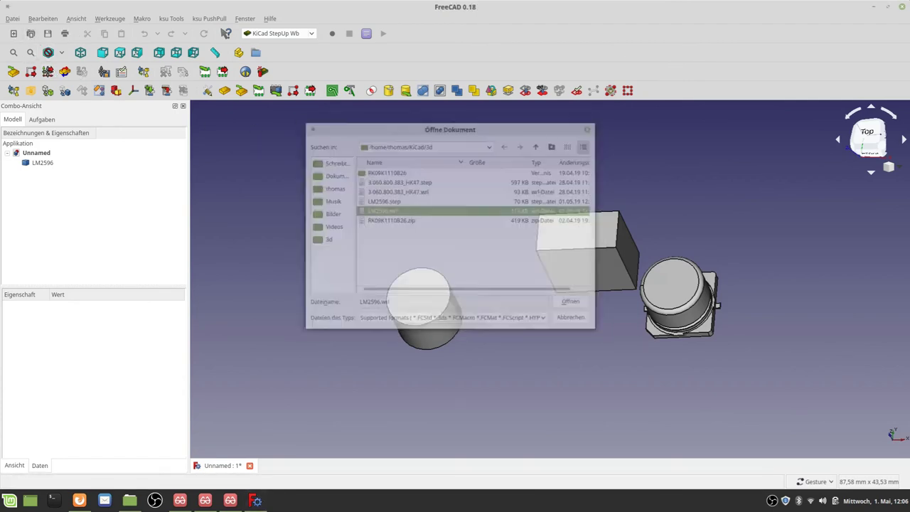
pyautogui.moveTo(422, 292)
pyautogui.mouseDown()
pyautogui.moveTo(448, 219)
pyautogui.moveTo(425, 263)
pyautogui.mouseUp()
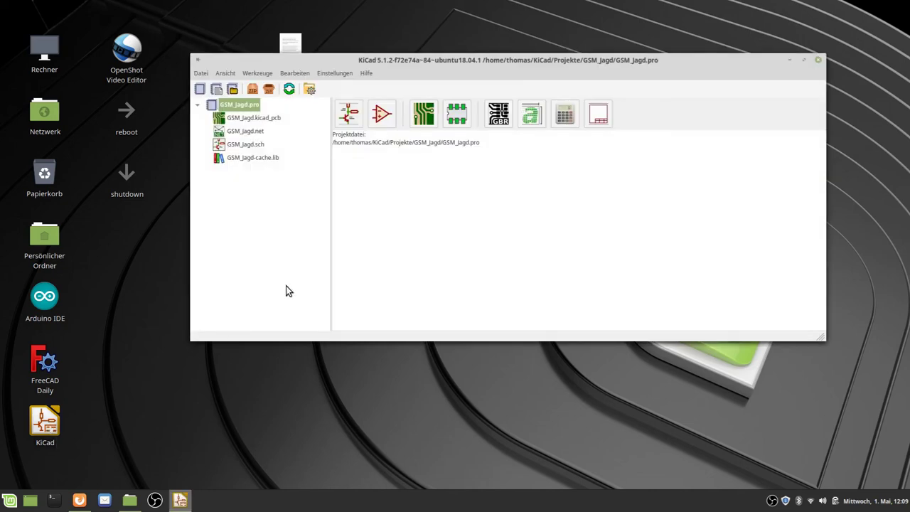
# In the Footprint Editor, search 'lm259' and load the LM2596DC_DC footprint.
pyautogui.click(461, 112)
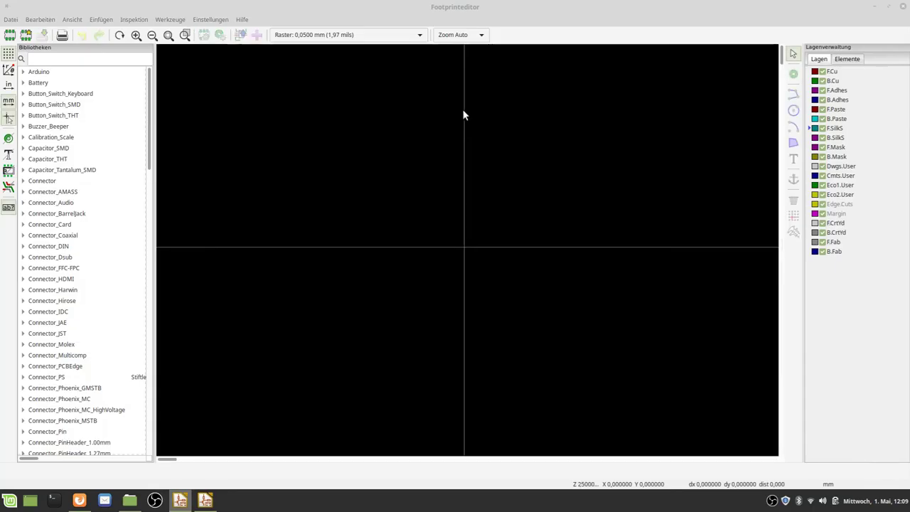
pyautogui.click(60, 60)
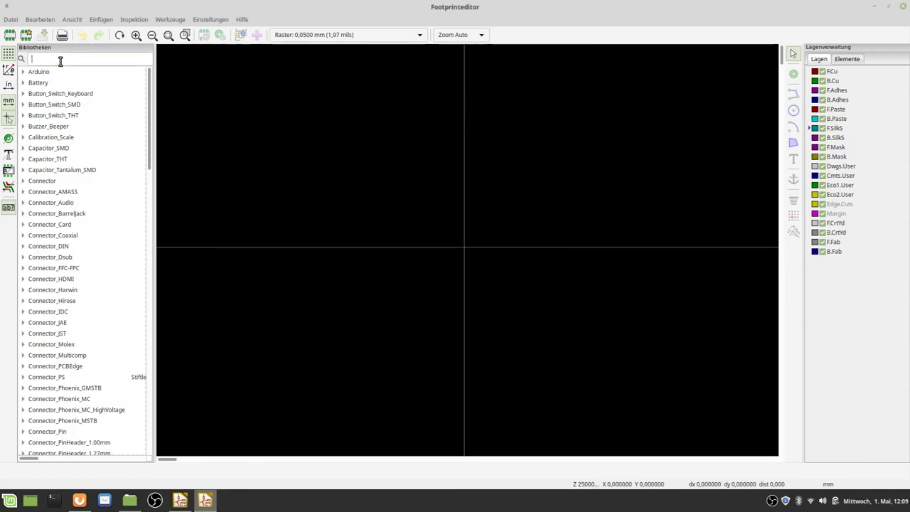
pyautogui.write('lm2')
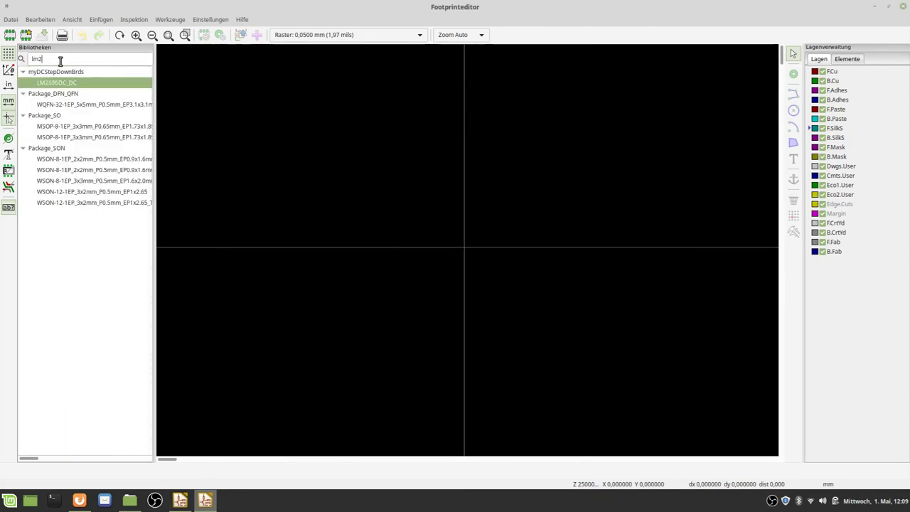
pyautogui.write('5')
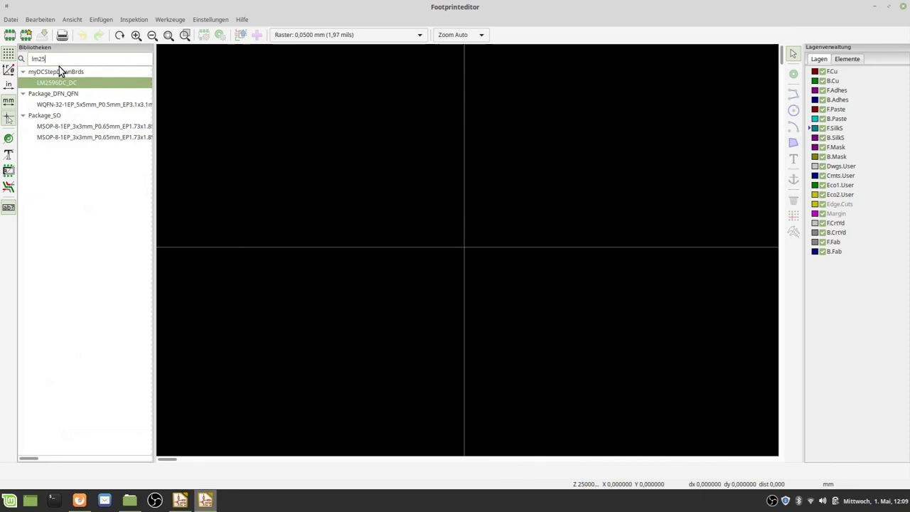
pyautogui.write('96')
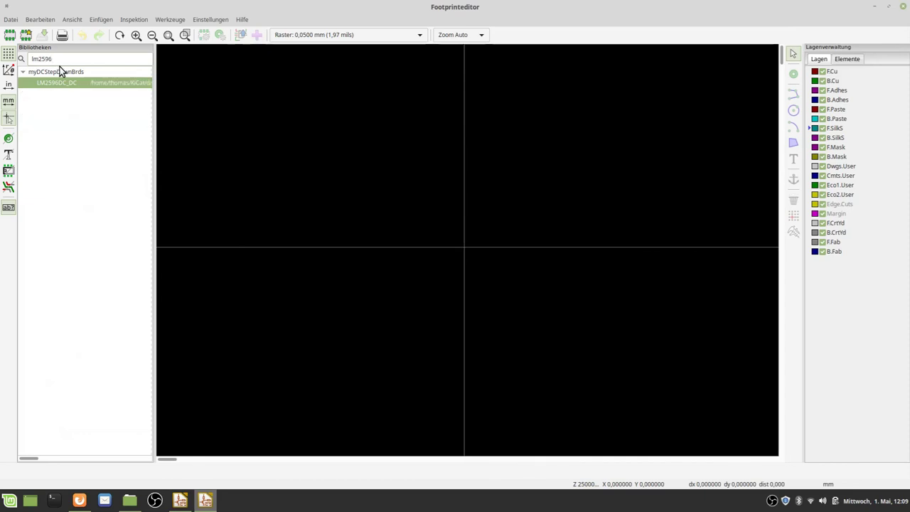
pyautogui.doubleClick(63, 82)
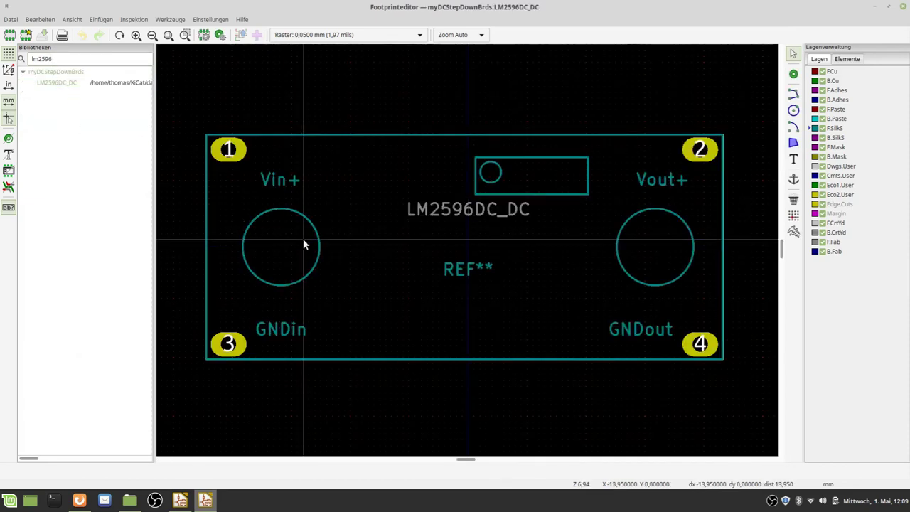
# In the footprint's 3D settings, add KiCad/3d/LM2596.step as its 3D model.
pyautogui.click(204, 35)
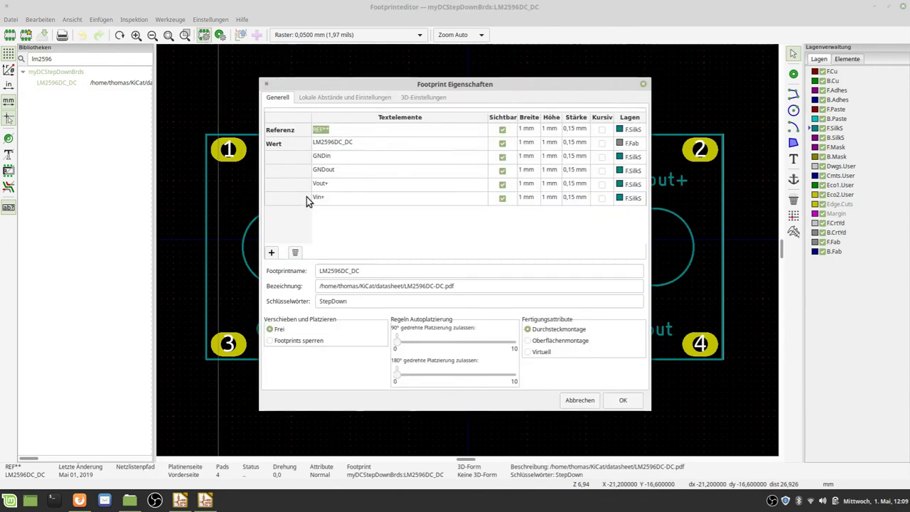
pyautogui.click(429, 98)
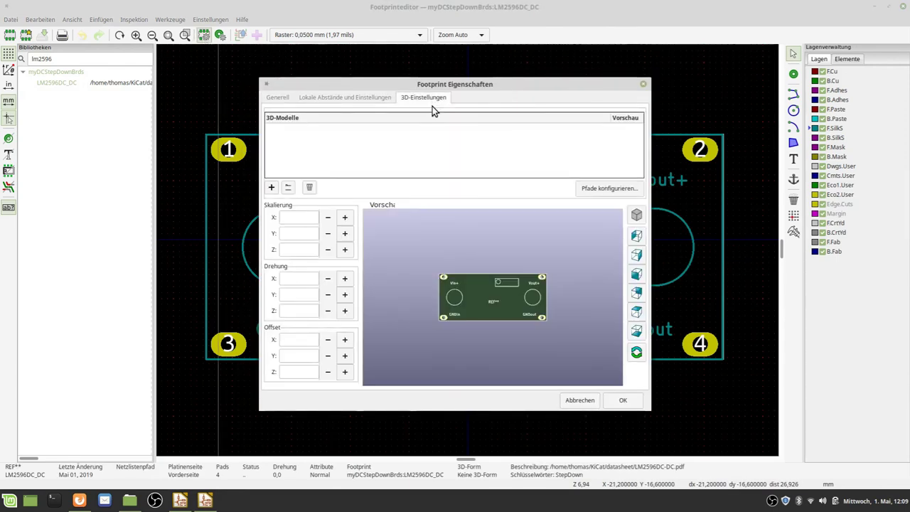
pyautogui.click(288, 188)
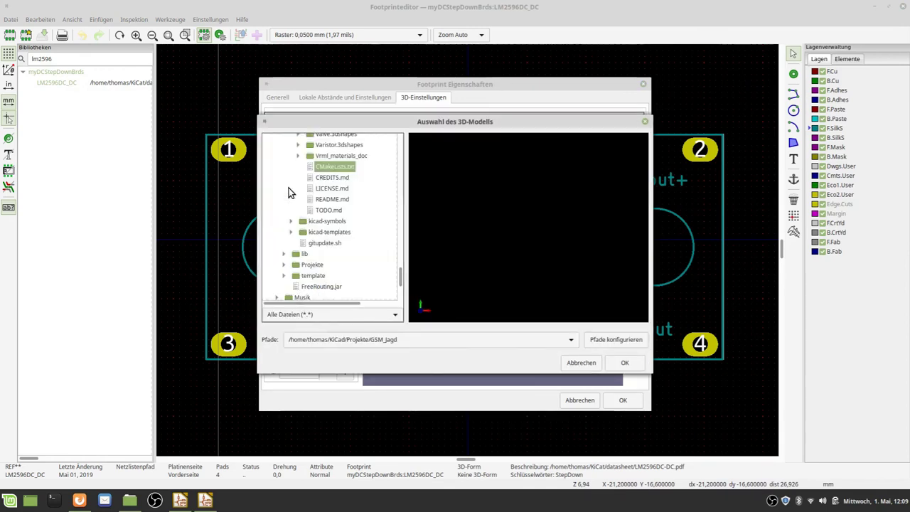
pyautogui.scroll(2, 368, 209)
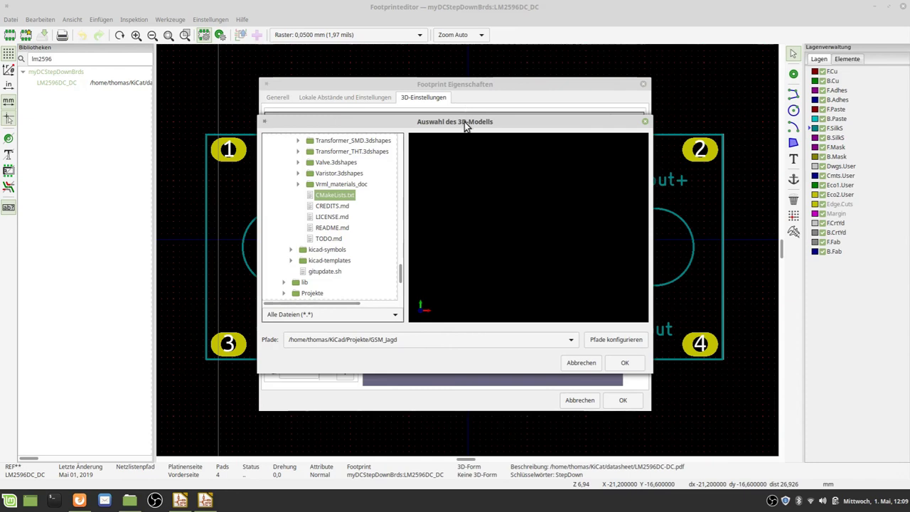
pyautogui.click(400, 170)
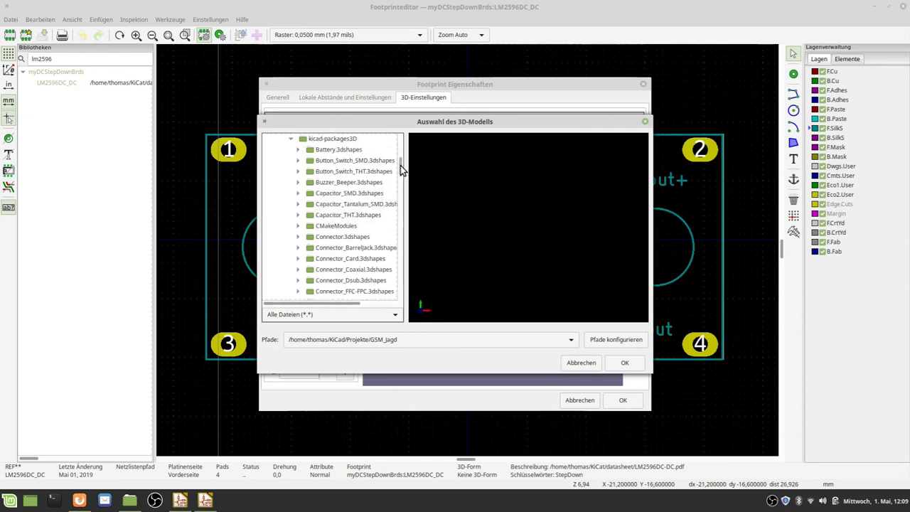
pyautogui.moveTo(400, 170); pyautogui.dragTo(402, 154)
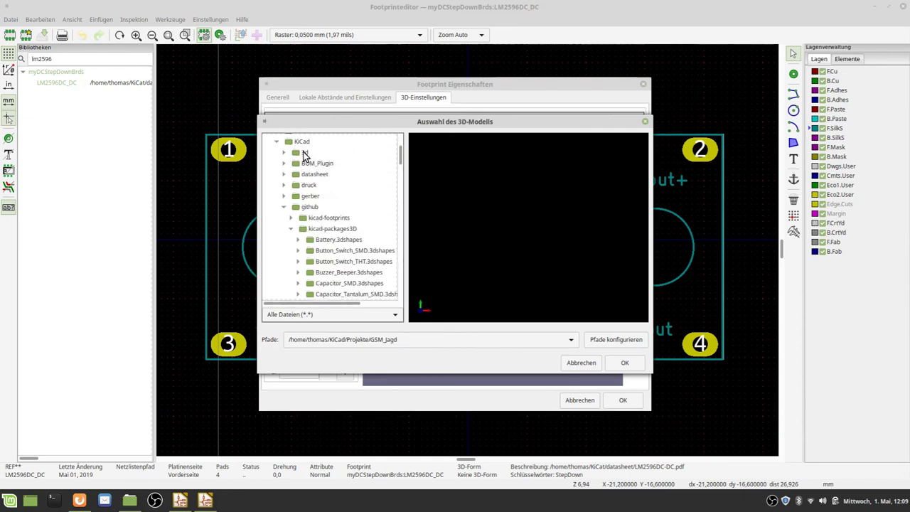
pyautogui.doubleClick(305, 154)
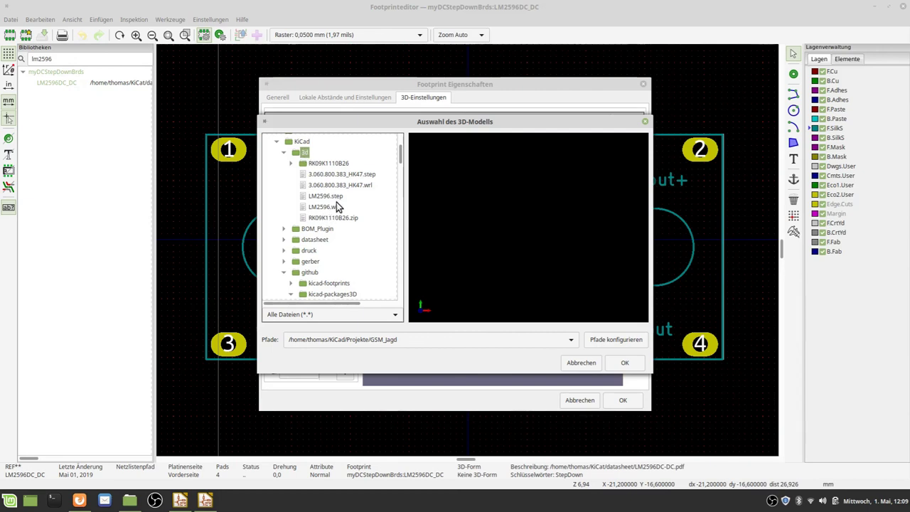
pyautogui.click(338, 207)
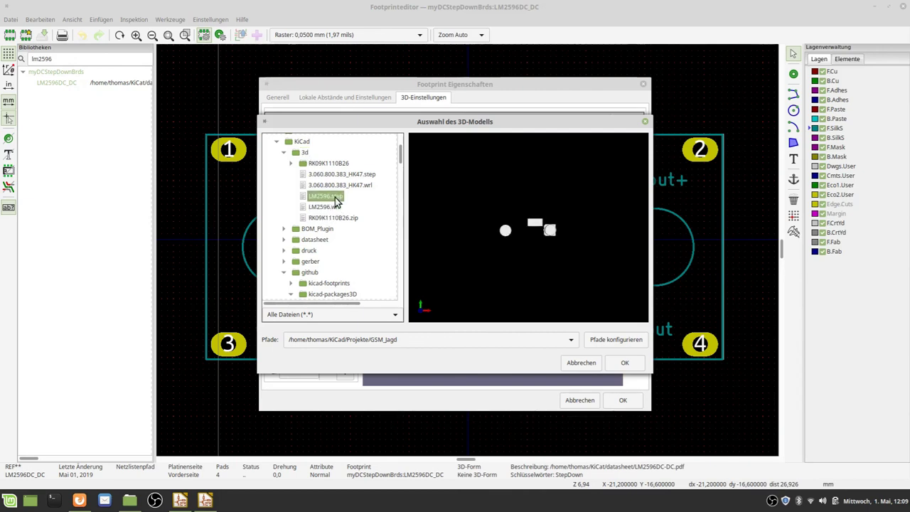
pyautogui.doubleClick(320, 196)
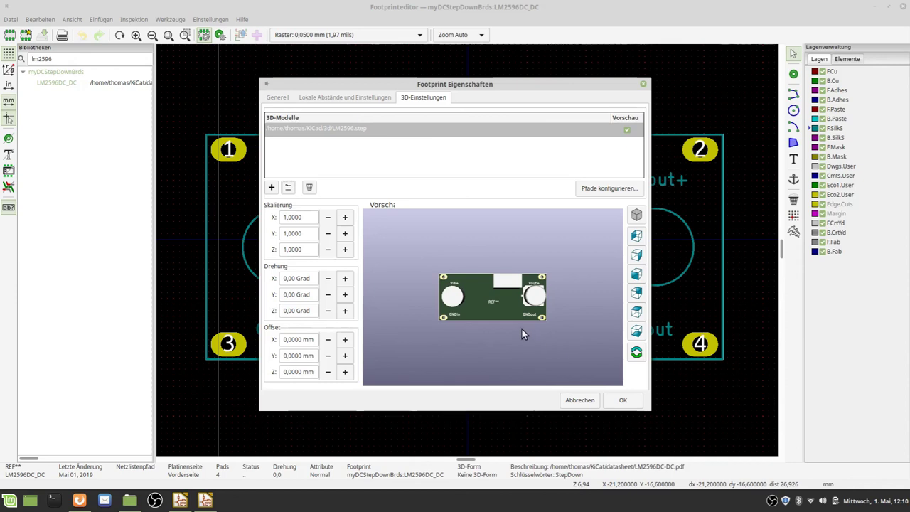
# Move and enlarge the footprint properties window for a bigger 3D preview.
pyautogui.scroll(3, 522, 328)
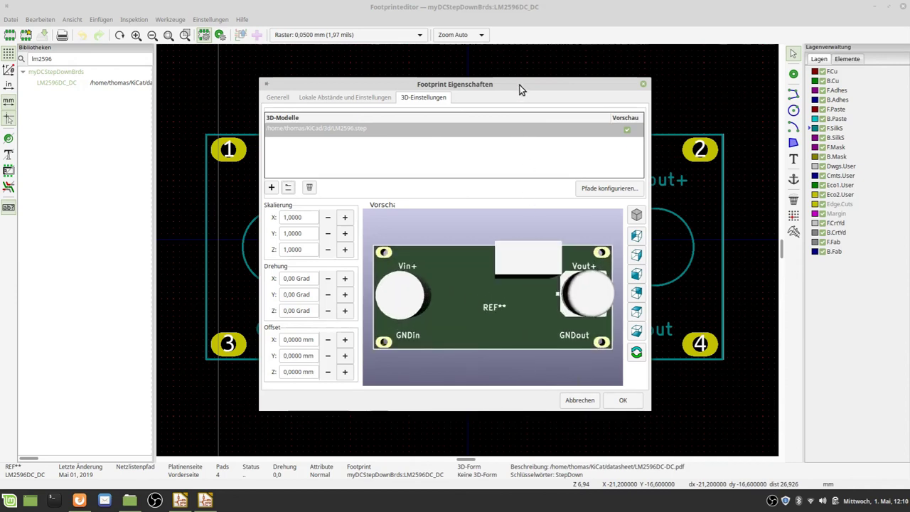
pyautogui.moveTo(520, 84); pyautogui.dragTo(371, 19)
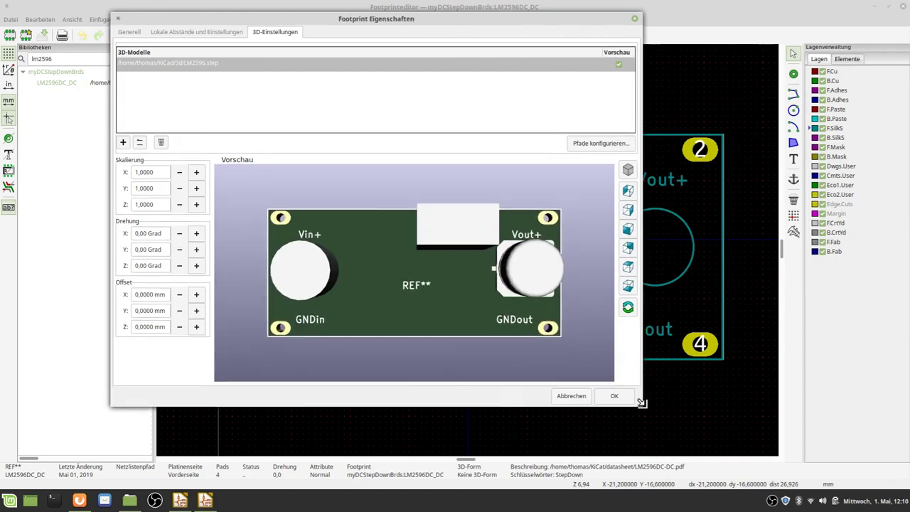
pyautogui.moveTo(497, 338); pyautogui.dragTo(712, 452)
pyautogui.scroll(2, 617, 373)
pyautogui.scroll(-3, 602, 377)
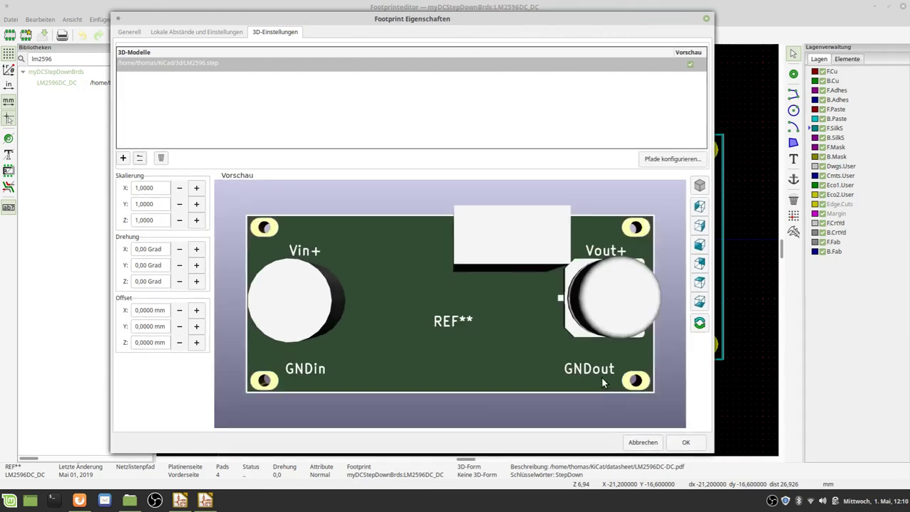
pyautogui.scroll(-2, 601, 377)
# Rotate the board preview to check the LM2596 model, then confirm the assignment.
pyautogui.moveTo(588, 371)
pyautogui.mouseDown()
pyautogui.moveTo(553, 289)
pyautogui.moveTo(418, 341)
pyautogui.moveTo(320, 348)
pyautogui.moveTo(437, 278)
pyautogui.moveTo(465, 339)
pyautogui.moveTo(604, 358)
pyautogui.moveTo(608, 392)
pyautogui.moveTo(409, 396)
pyautogui.moveTo(359, 351)
pyautogui.moveTo(376, 289)
pyautogui.moveTo(358, 283)
pyautogui.moveTo(396, 283)
pyautogui.moveTo(553, 346)
pyautogui.moveTo(562, 330)
pyautogui.mouseUp()
pyautogui.moveTo(344, 273)
pyautogui.mouseDown()
pyautogui.moveTo(346, 324)
pyautogui.moveTo(367, 373)
pyautogui.mouseUp()
pyautogui.moveTo(310, 285)
pyautogui.mouseDown()
pyautogui.moveTo(317, 302)
pyautogui.moveTo(365, 286)
pyautogui.moveTo(365, 295)
pyautogui.moveTo(344, 293)
pyautogui.moveTo(342, 279)
pyautogui.mouseUp()
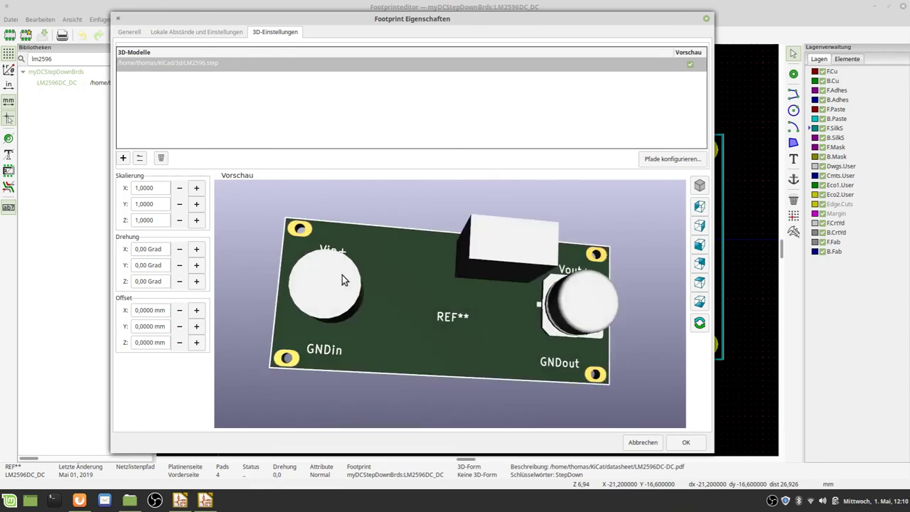
pyautogui.click(687, 442)
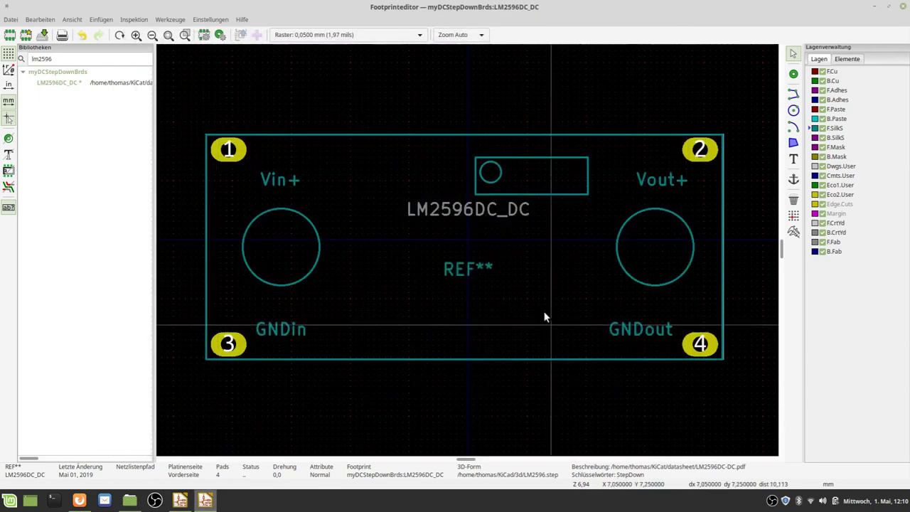